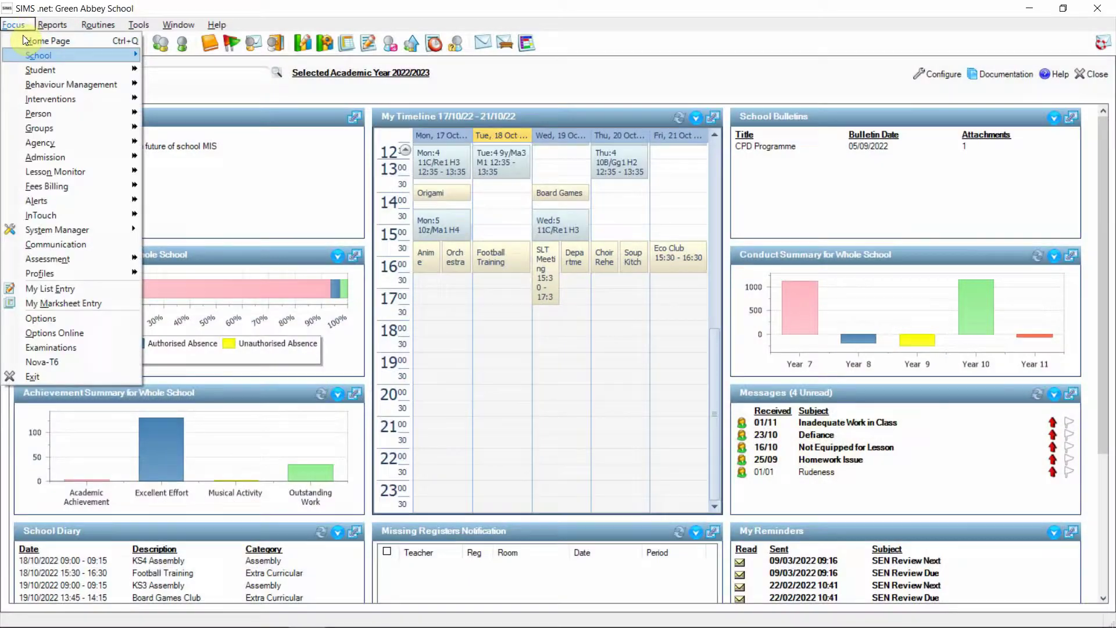
Step: Search for interventions to run in academic year 2022/2023 and open Collaberate and Cooperate Term 1
mouse_move(42, 101)
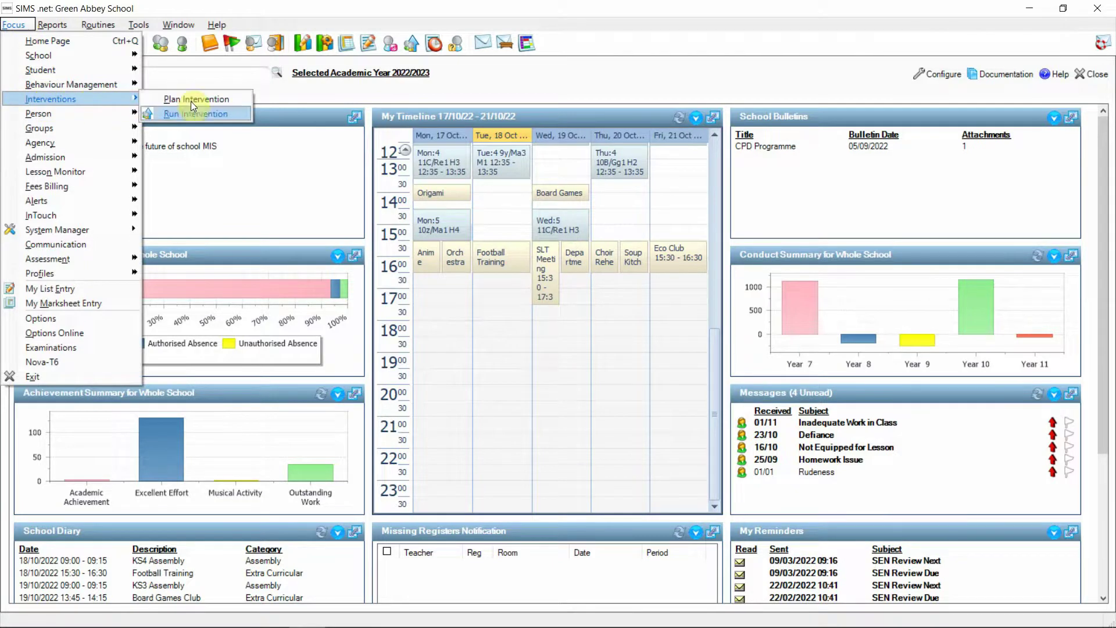
left_click(246, 113)
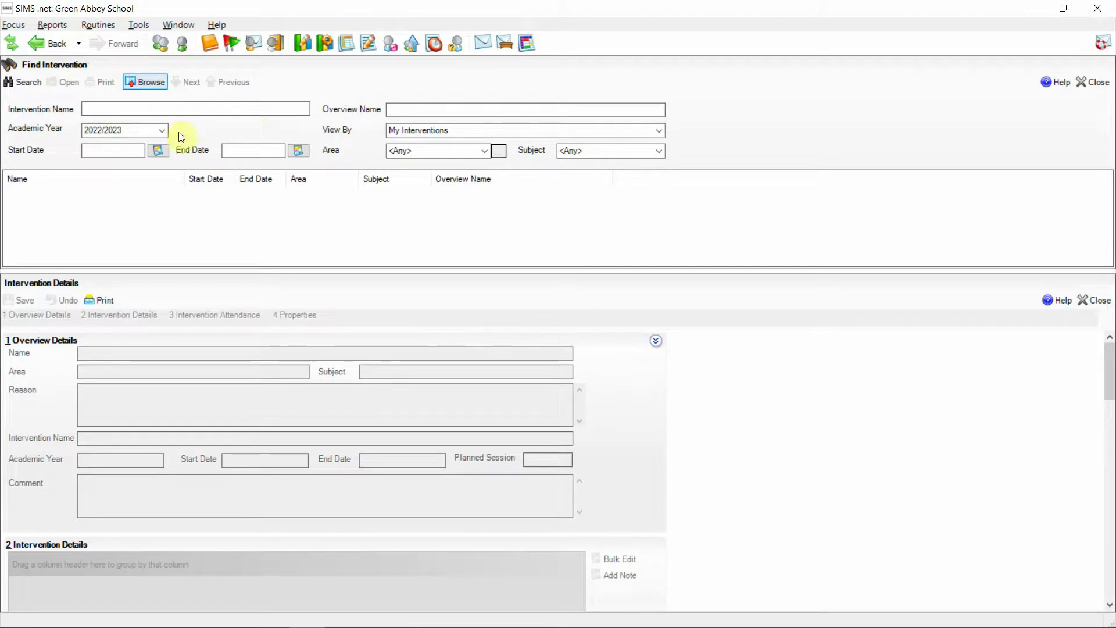
left_click(33, 86)
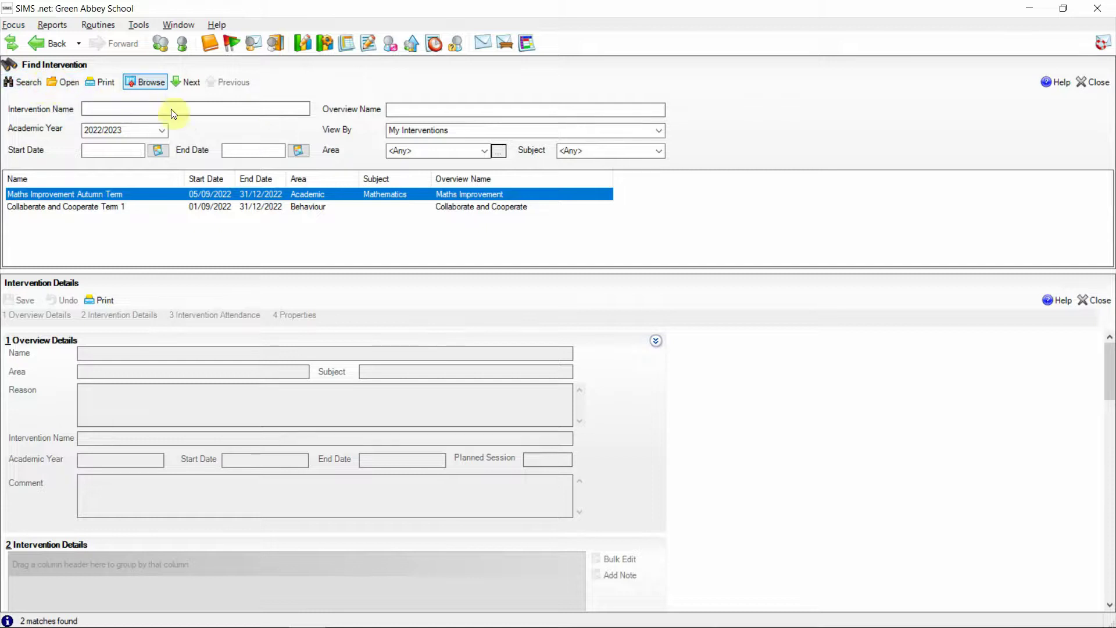
left_click(285, 209)
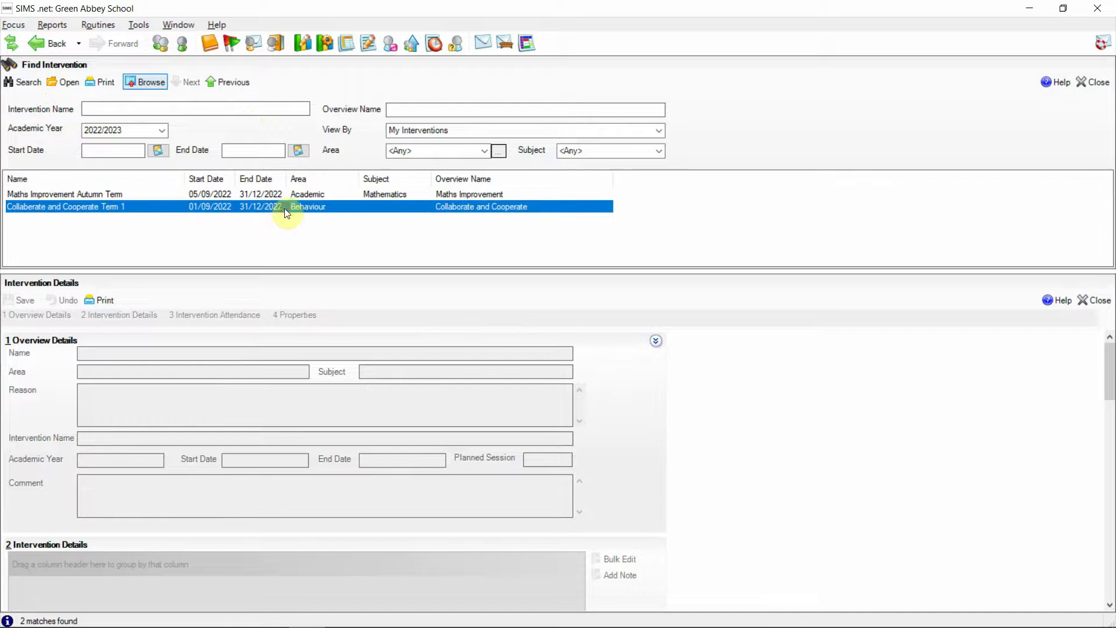
left_click(65, 84)
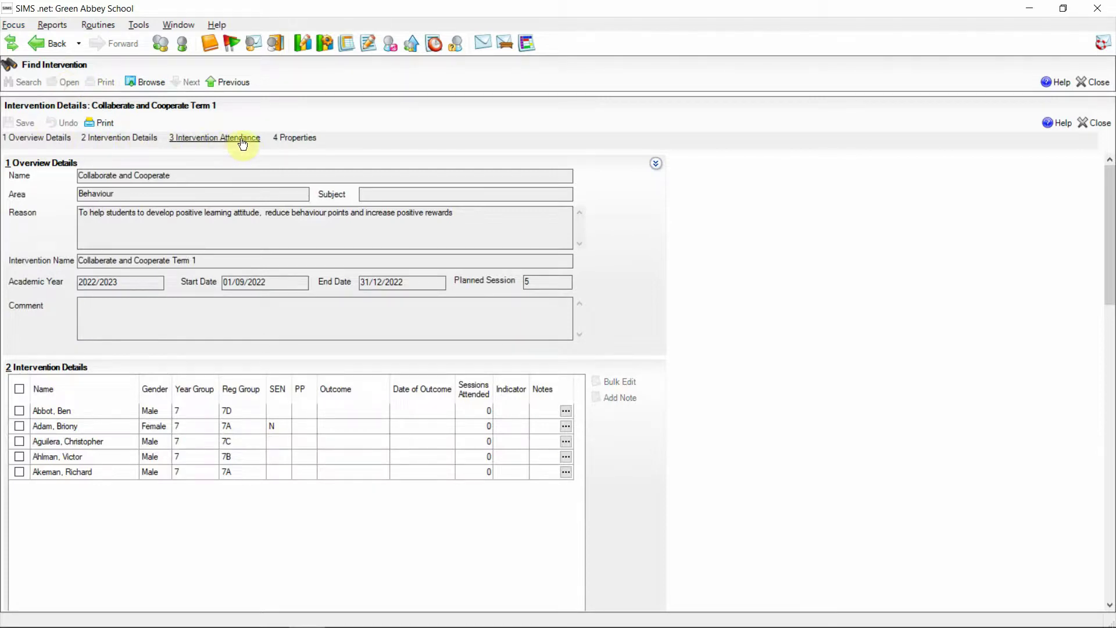
Step: Add an attendance session dated 18/10/2022 to the intervention
left_click(221, 140)
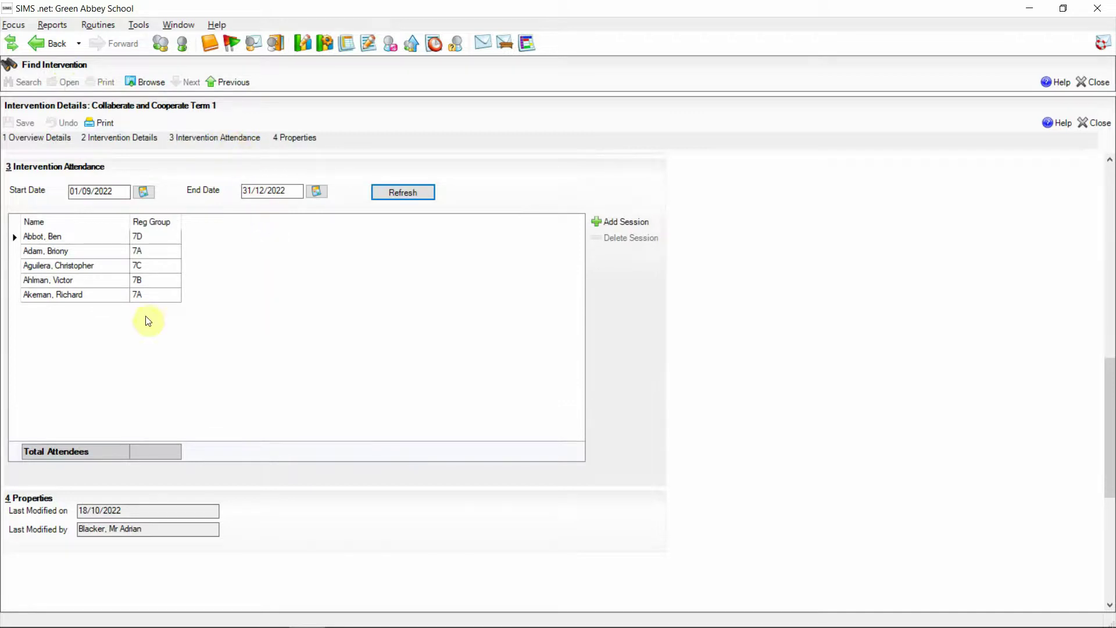
left_click(632, 222)
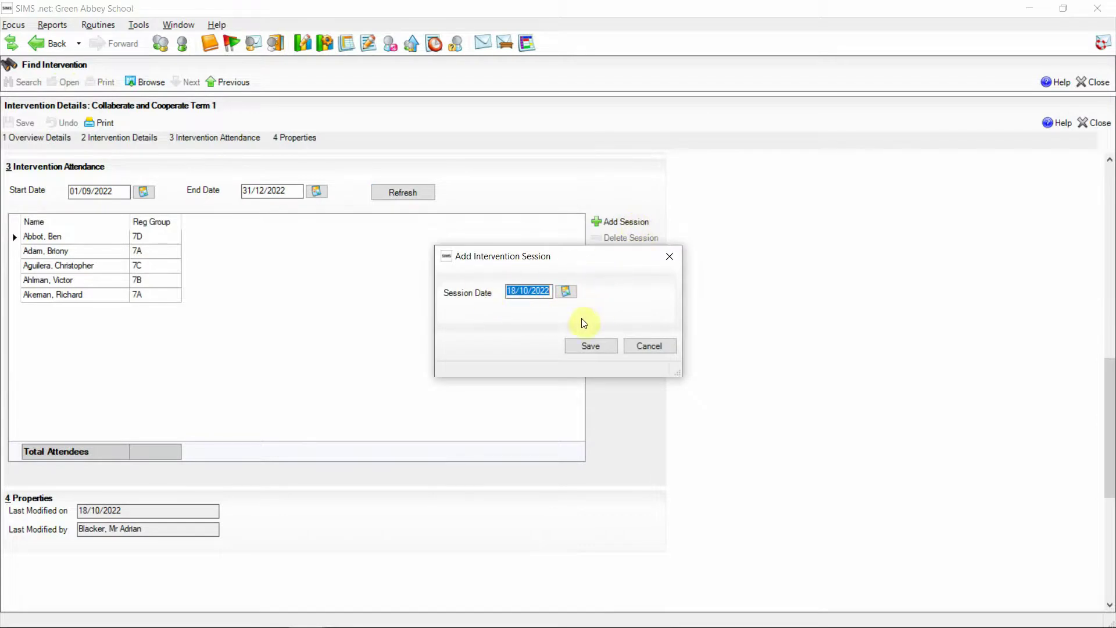
left_click(566, 291)
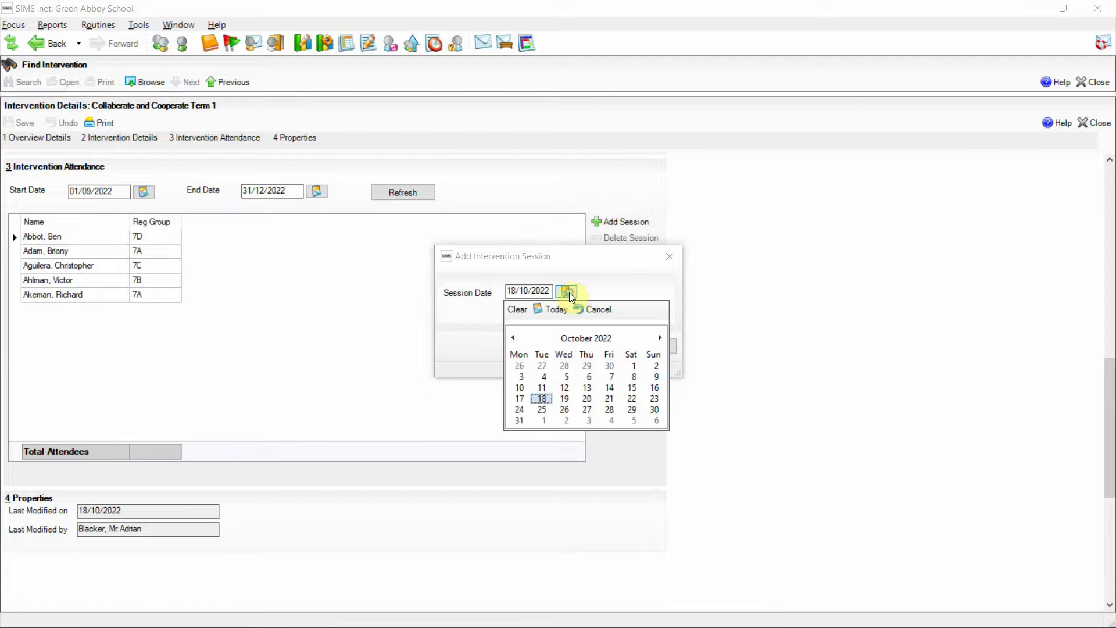
left_click(589, 291)
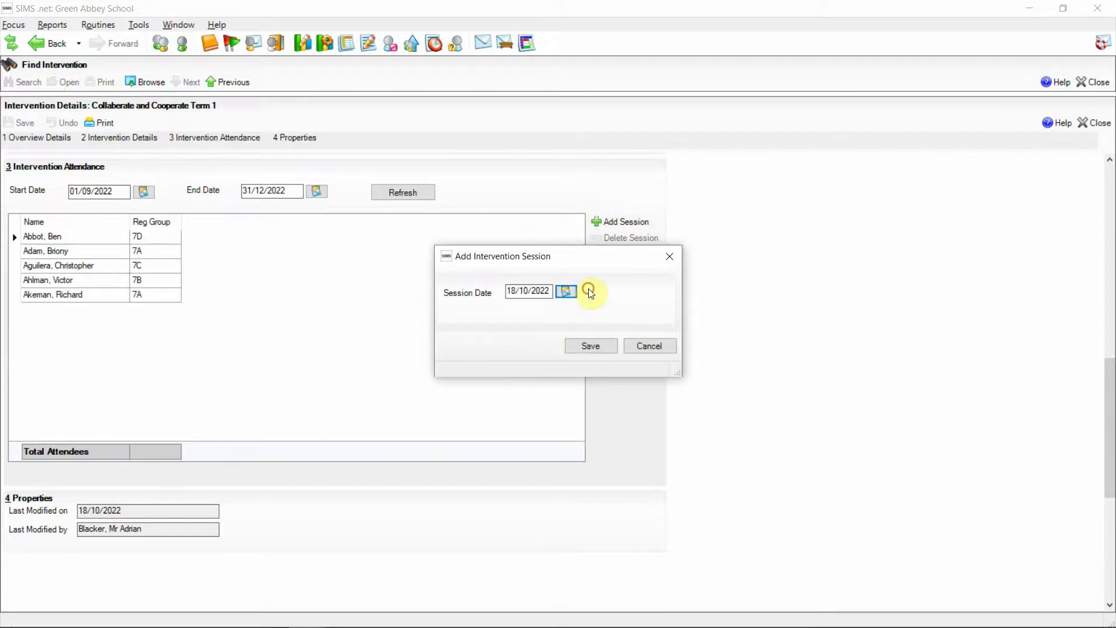
left_click(590, 349)
Step: Mark the 18/10/2022 attendance as N for the 7C student and Y for the other four students, and save
left_click(220, 238)
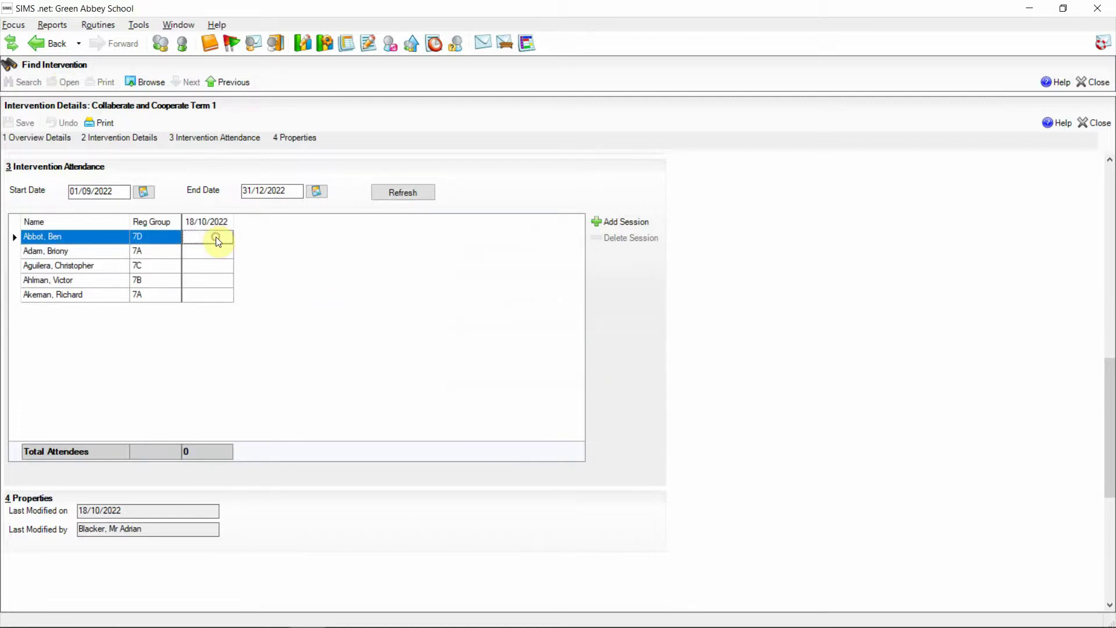
type("Y")
key("Return")
type("y")
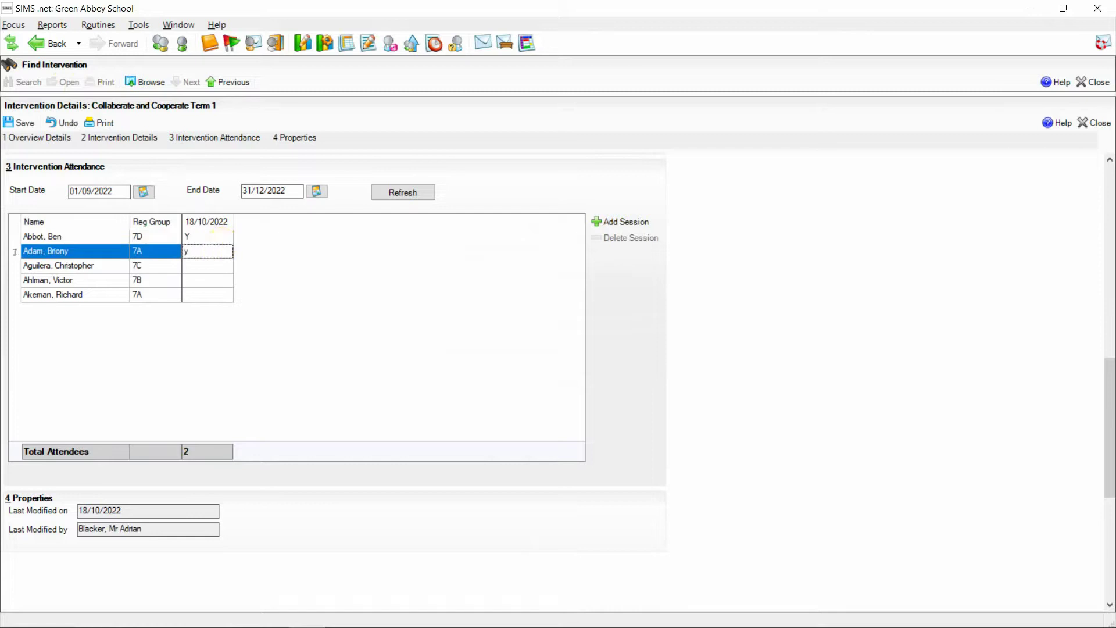
key("Return")
type("n")
key("Return")
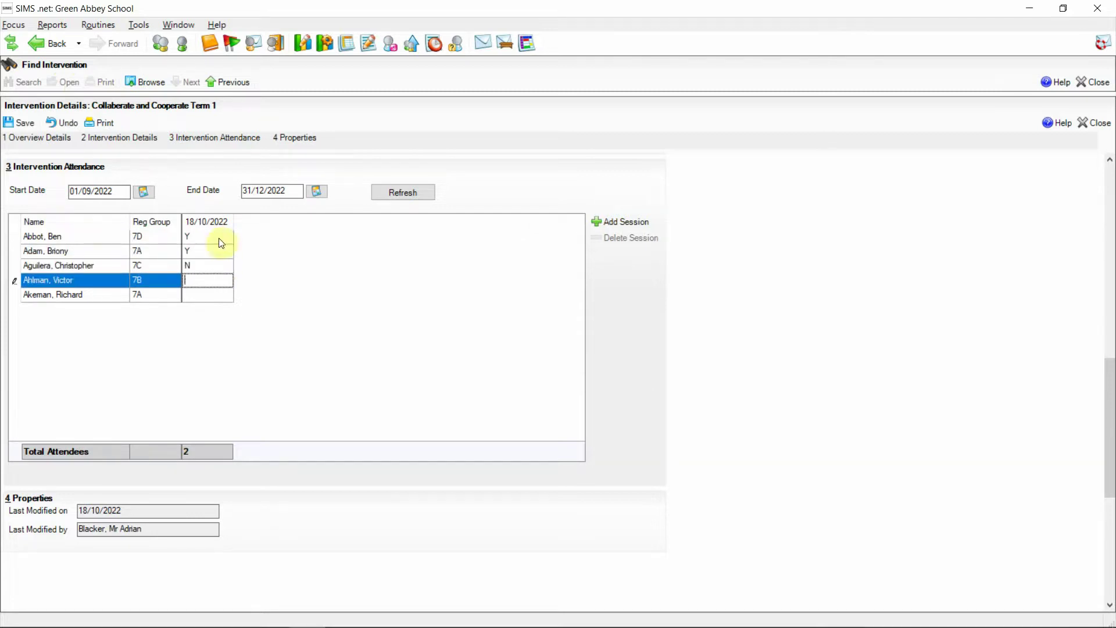
type("y")
key("Return")
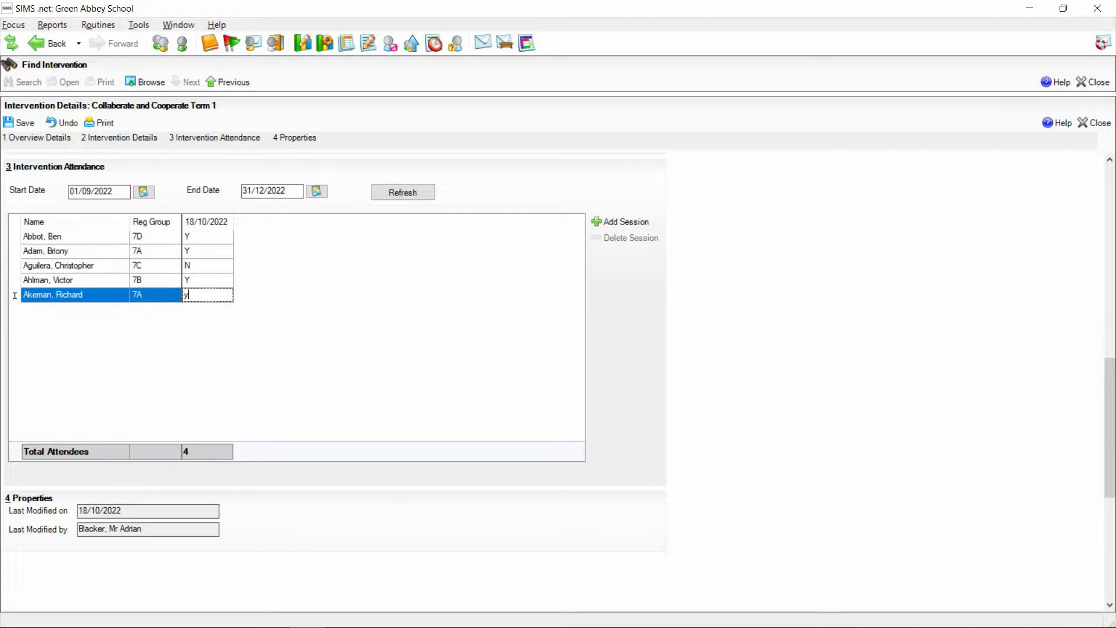
type("y")
key("Up")
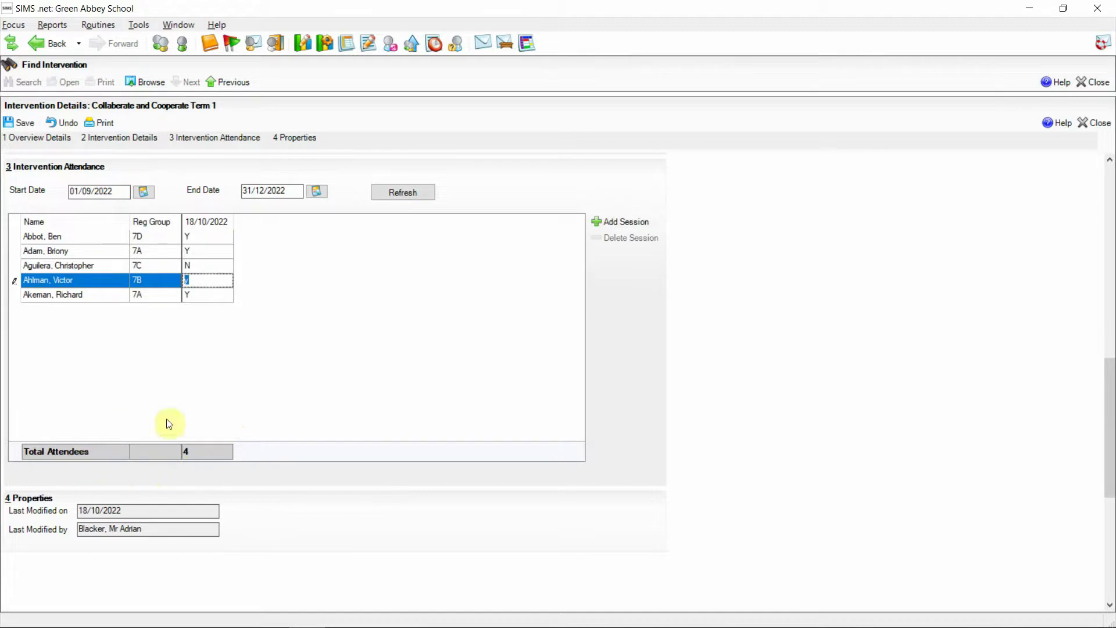
left_click(7, 124)
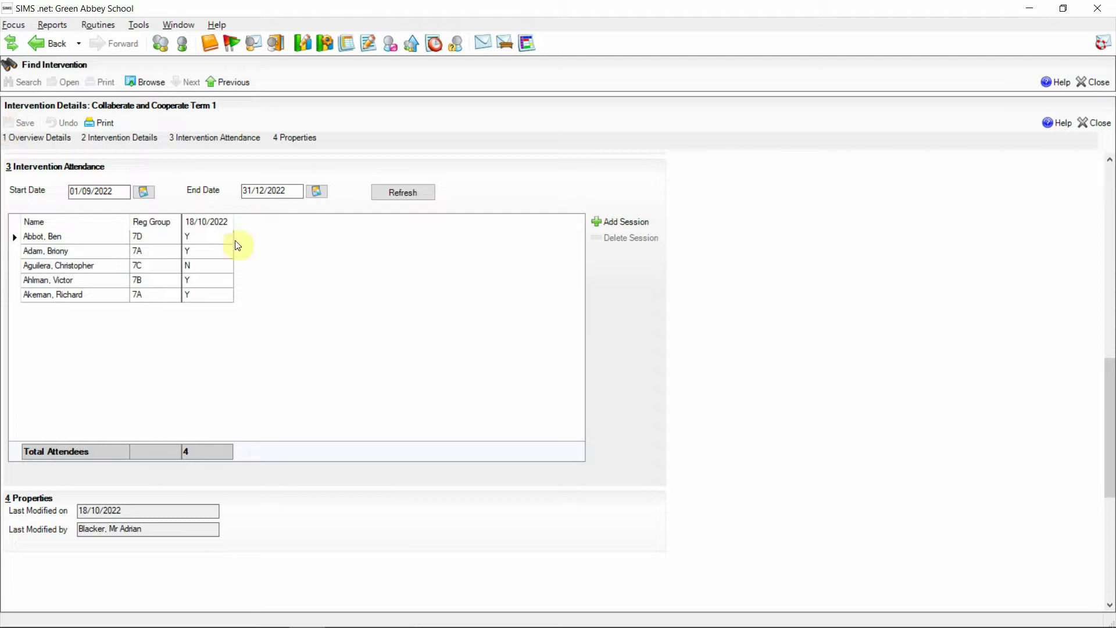
Step: Set the 7C student's 18/10/2022 attendance to Y, save, and check the sessions attended in the intervention details
left_click(134, 140)
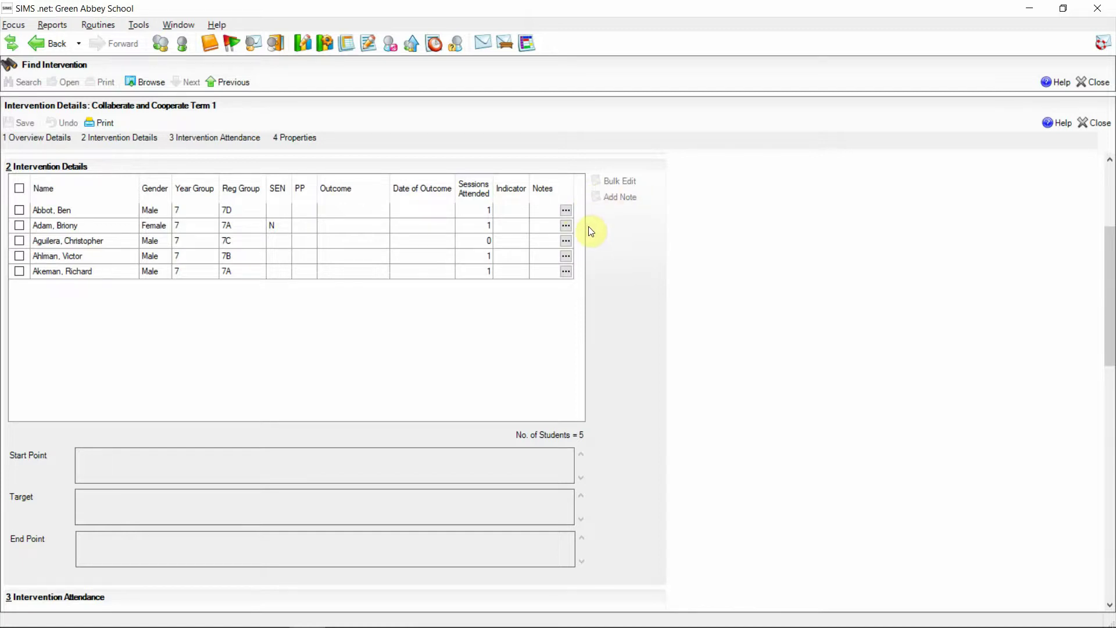
left_click(205, 140)
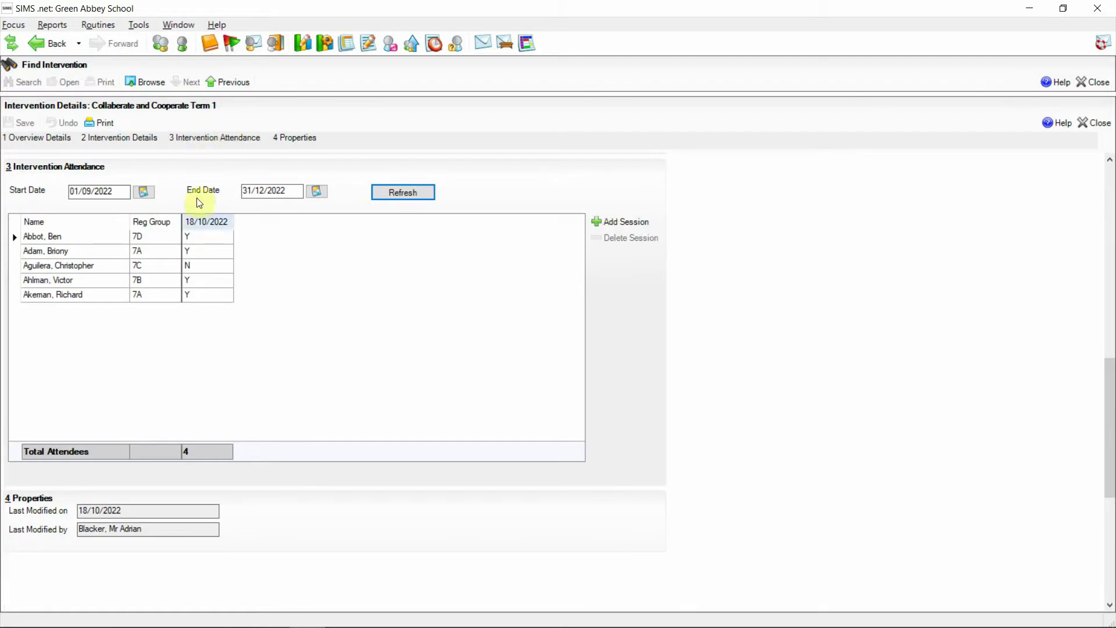
left_click(206, 266)
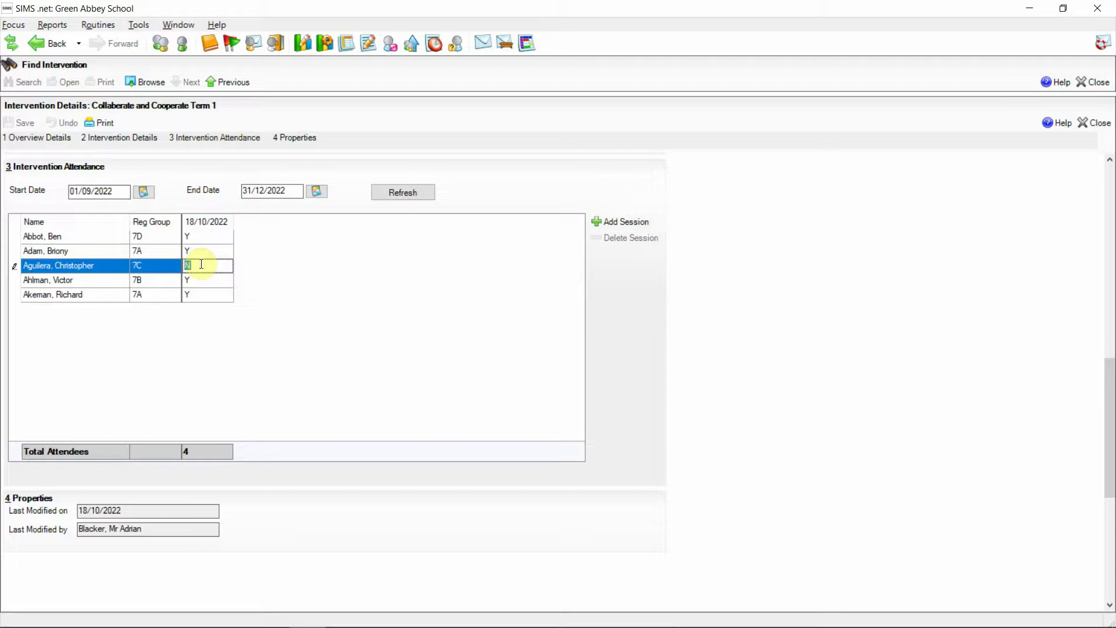
type("Y")
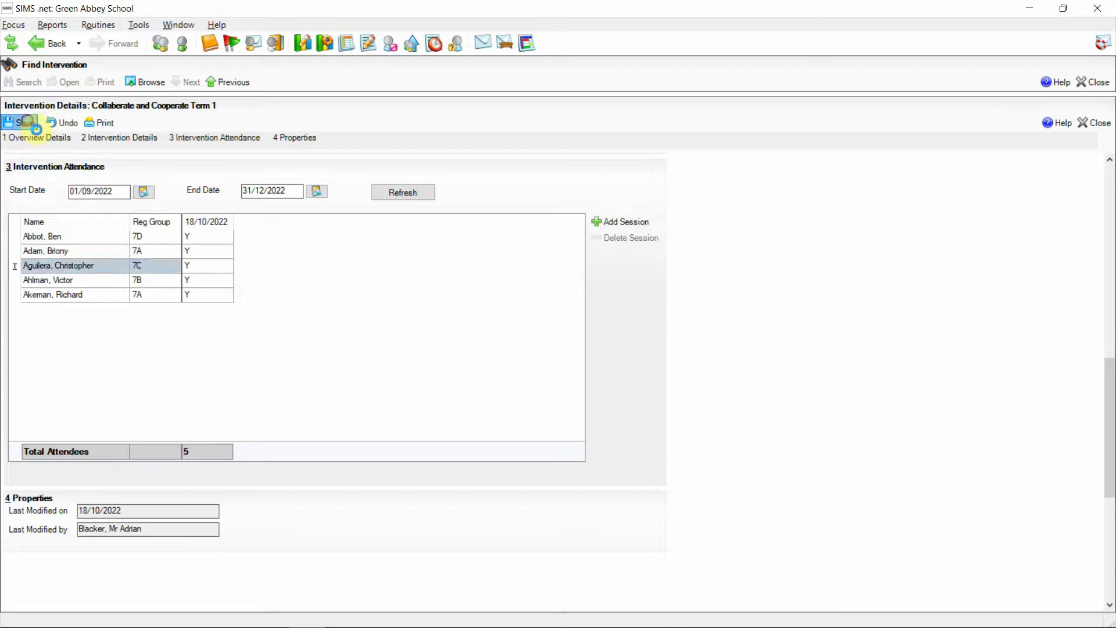
left_click(20, 119)
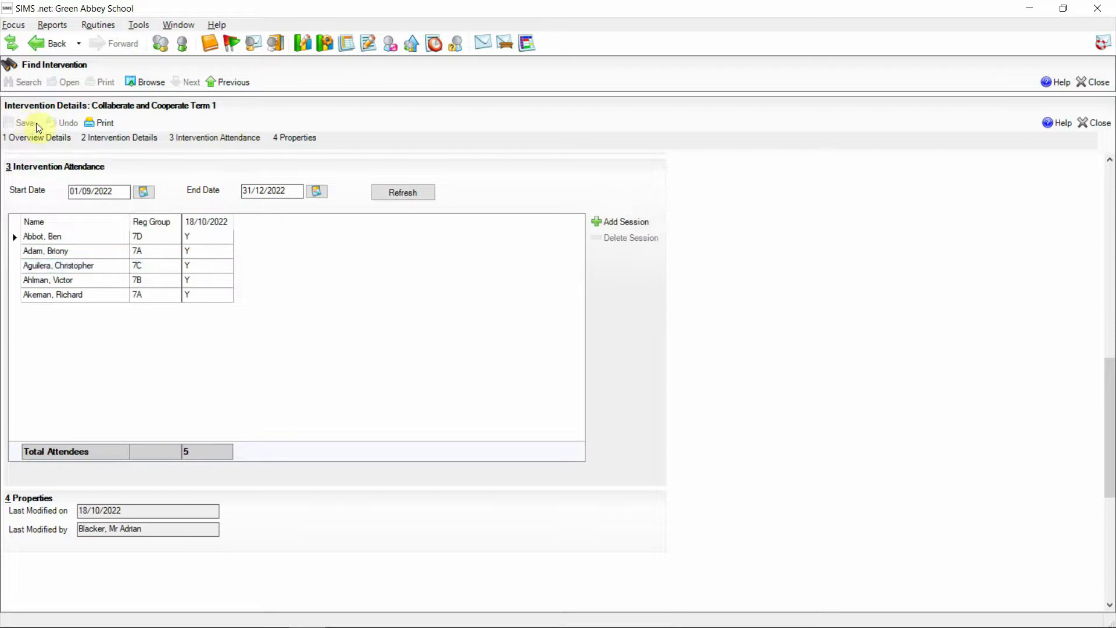
left_click(145, 143)
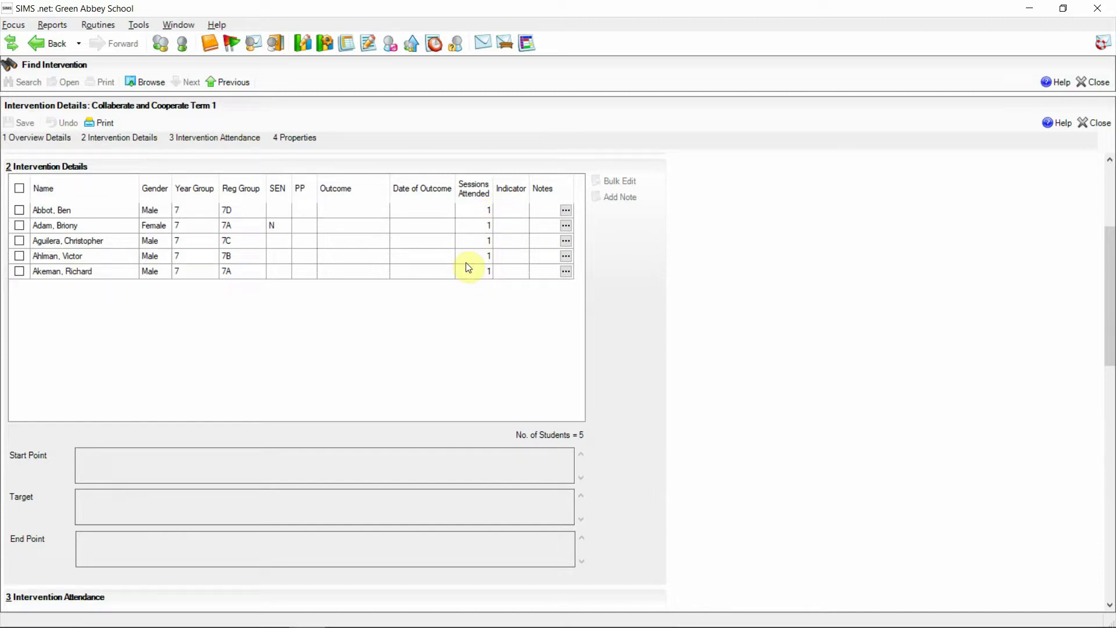
Step: Add another attendance session dated 17/10/2022 to the intervention
left_click(250, 143)
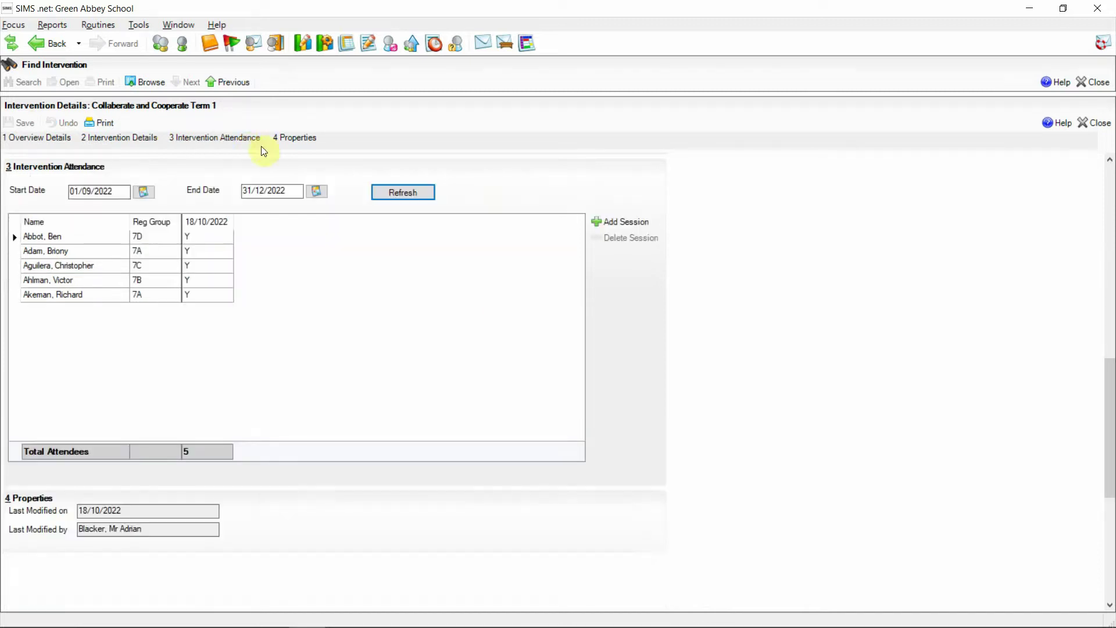
left_click(609, 223)
left_click(524, 289)
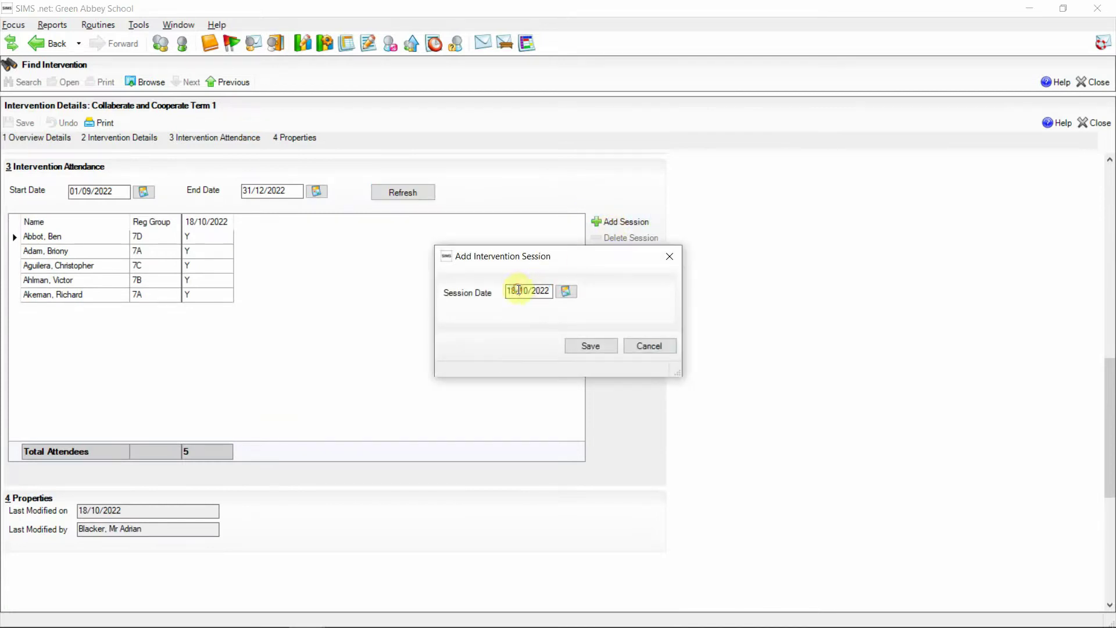
key("BackSpace")
type("7")
left_click(582, 348)
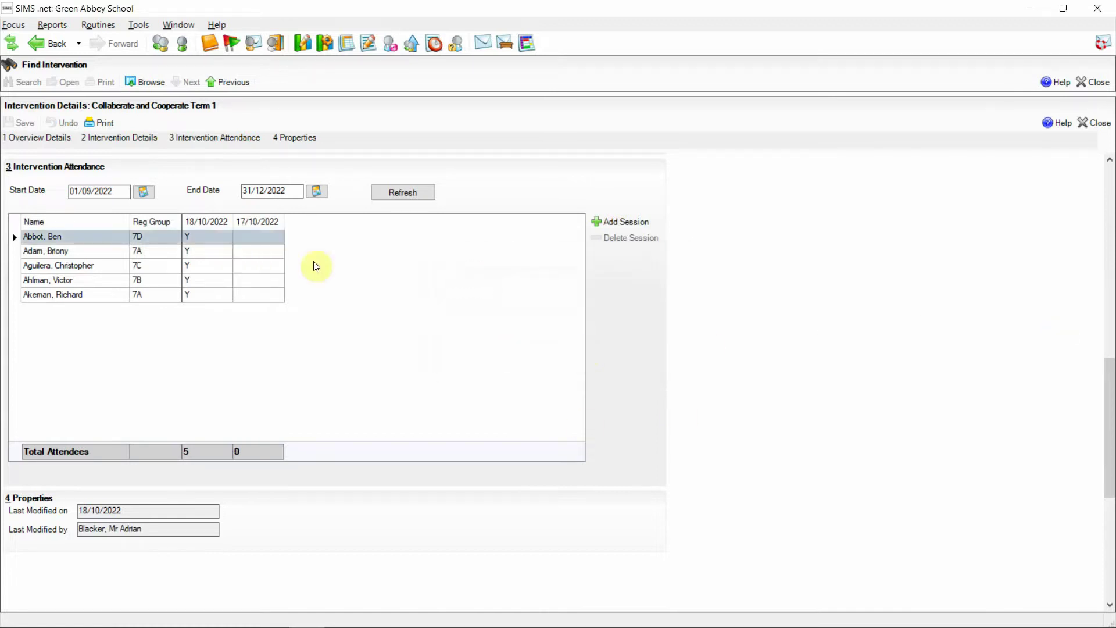
Step: Mark all five students' attendance as Y for the 17/10/2022 session and save
left_click(257, 237)
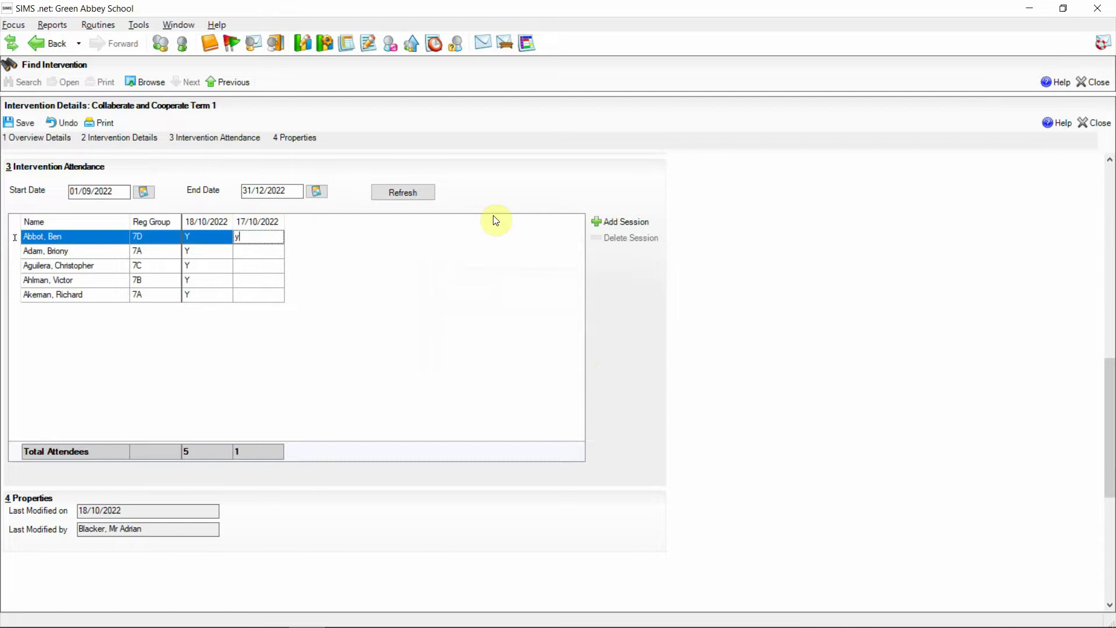
type("Y")
key("Down")
type("Y")
key("Down")
type("Y")
key("Down")
type("Y")
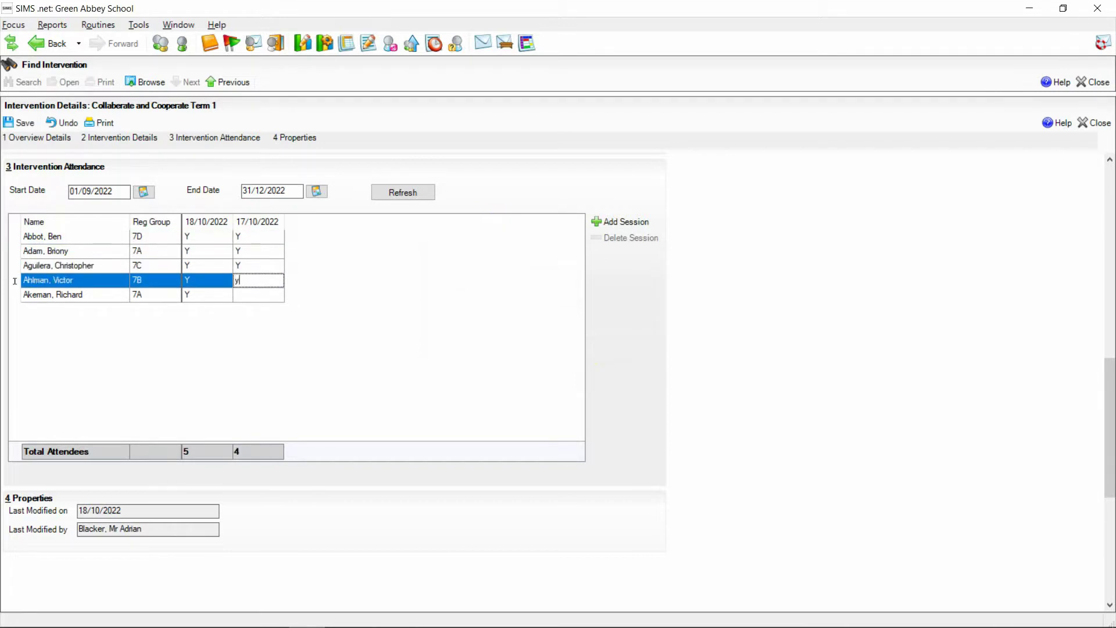
key("Down")
type("Y")
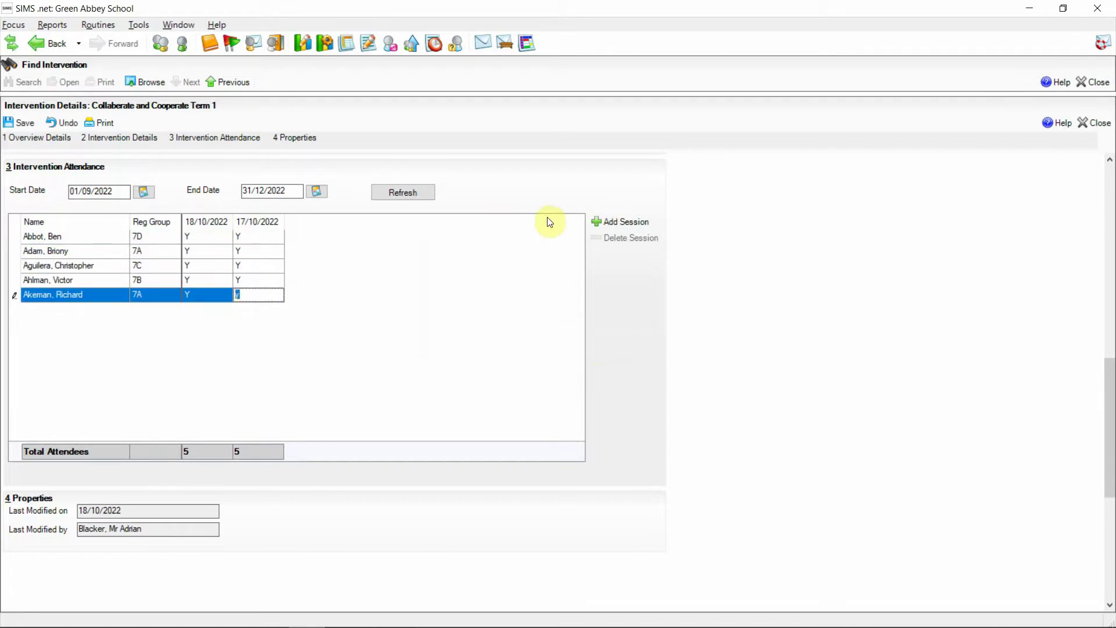
left_click(12, 125)
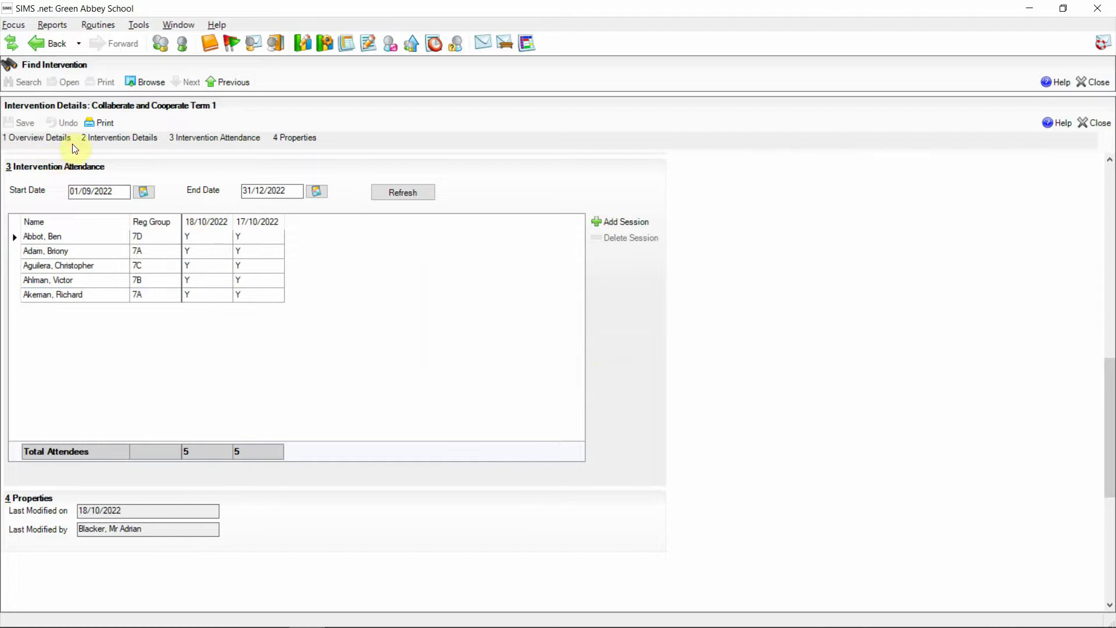
Step: Return to the list of found interventions and open Maths Improvement Autumn Term
left_click(136, 79)
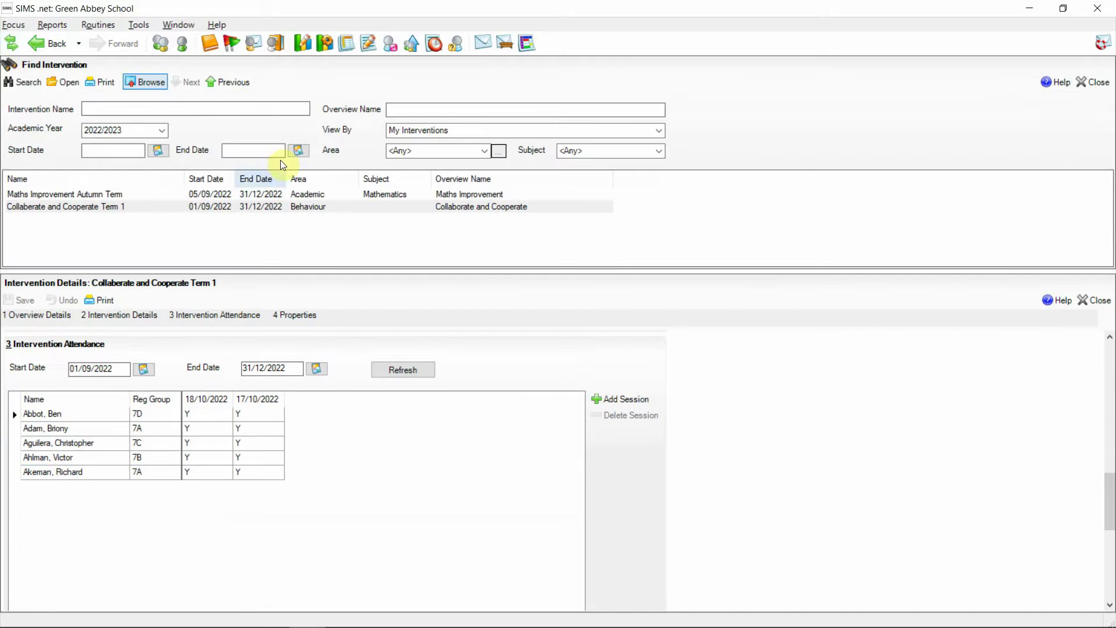
left_click(257, 195)
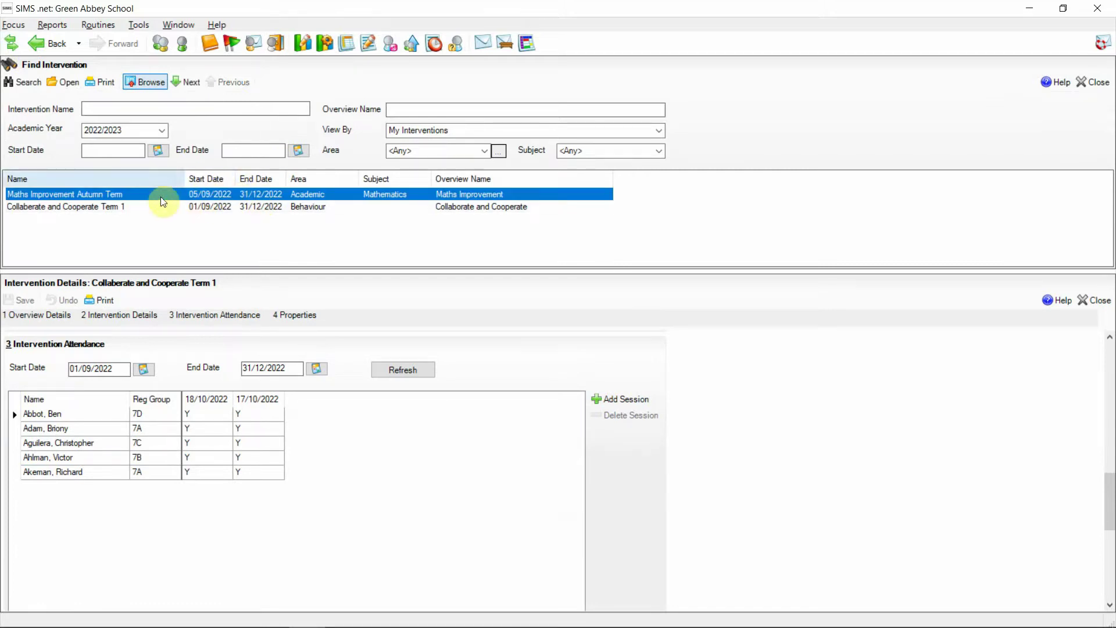
left_click(70, 80)
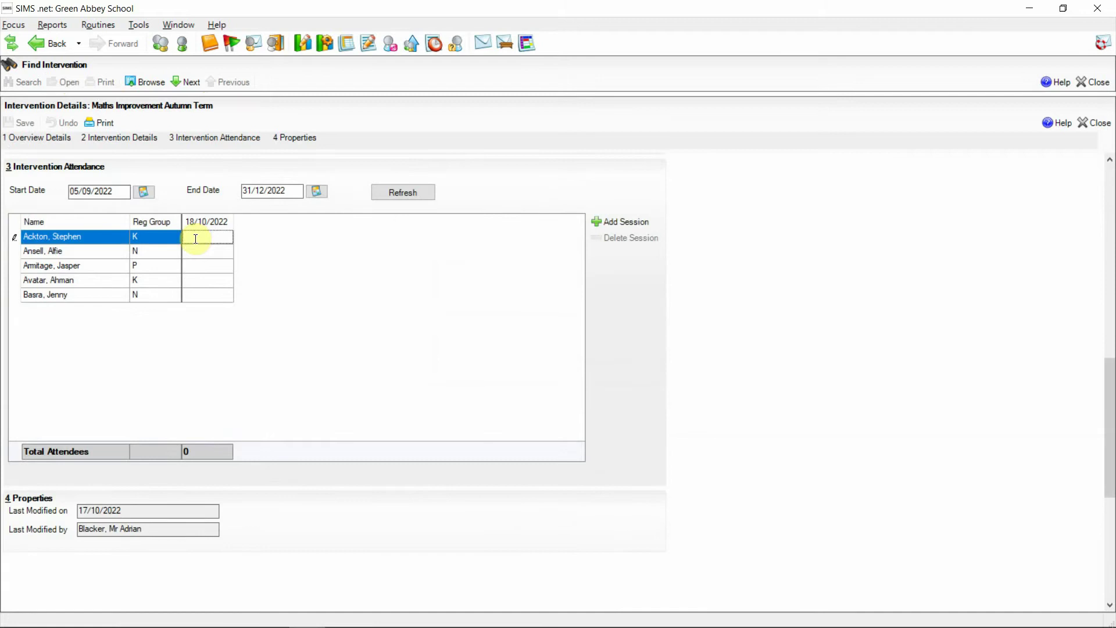
Step: Mark all five students' 18/10/2022 attendance as Y, save, and show the sessions attended in the intervention details
type("Y")
key("Down")
type("Y")
key("Down")
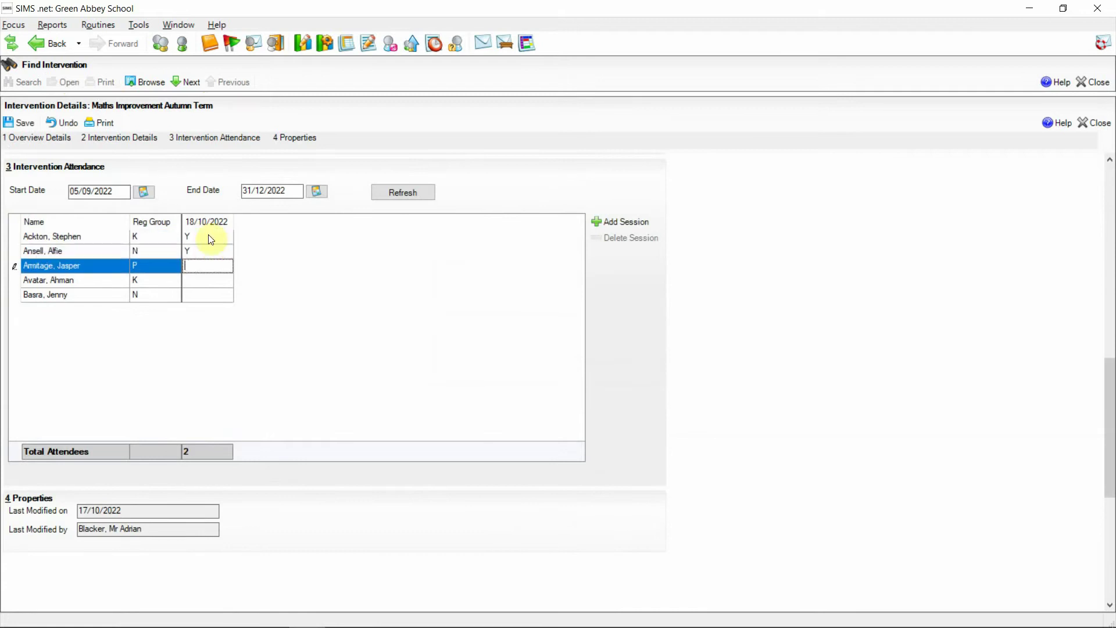
type("Y")
key("Down")
type("Y")
key("Down")
type("y")
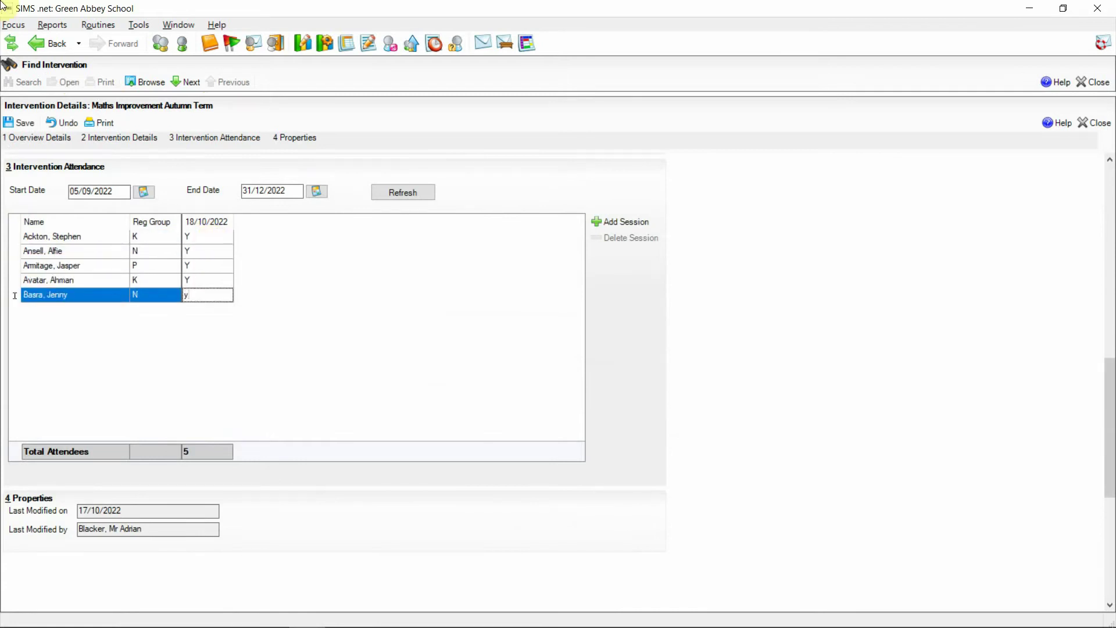
key("Up")
left_click(13, 130)
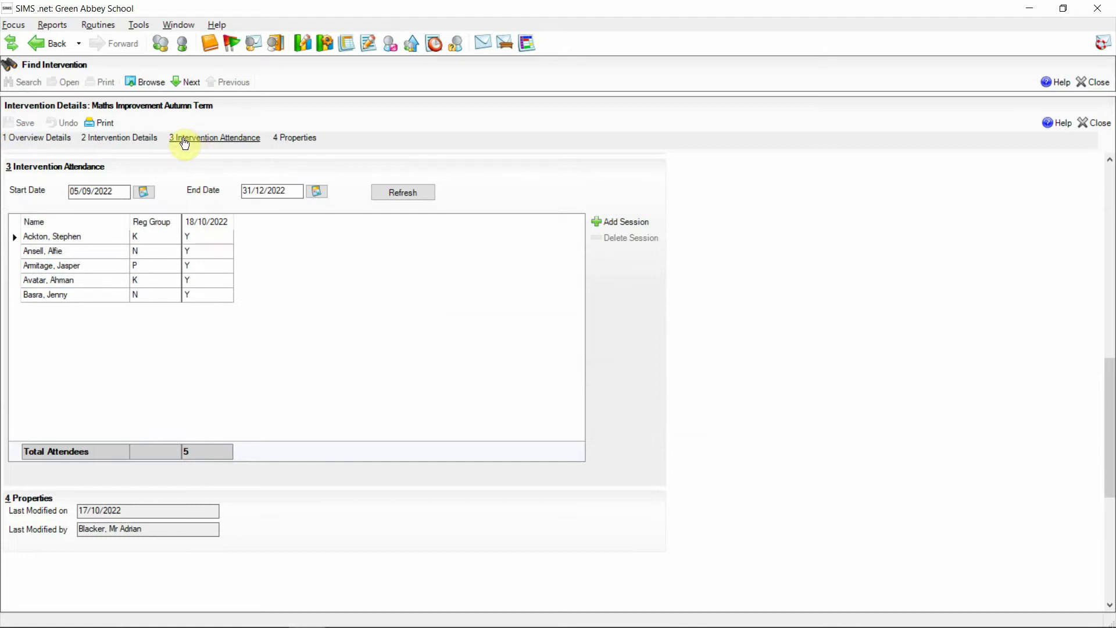
left_click(145, 138)
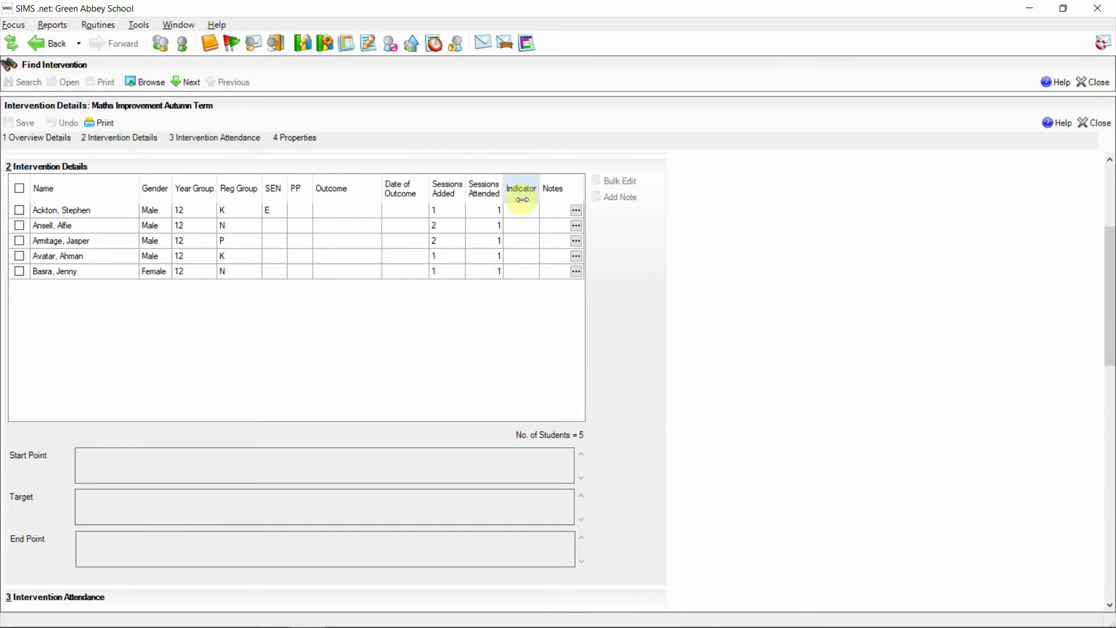
Step: Compare Sessions Added with Sessions Attended for the first three students in the intervention details
left_click(455, 211)
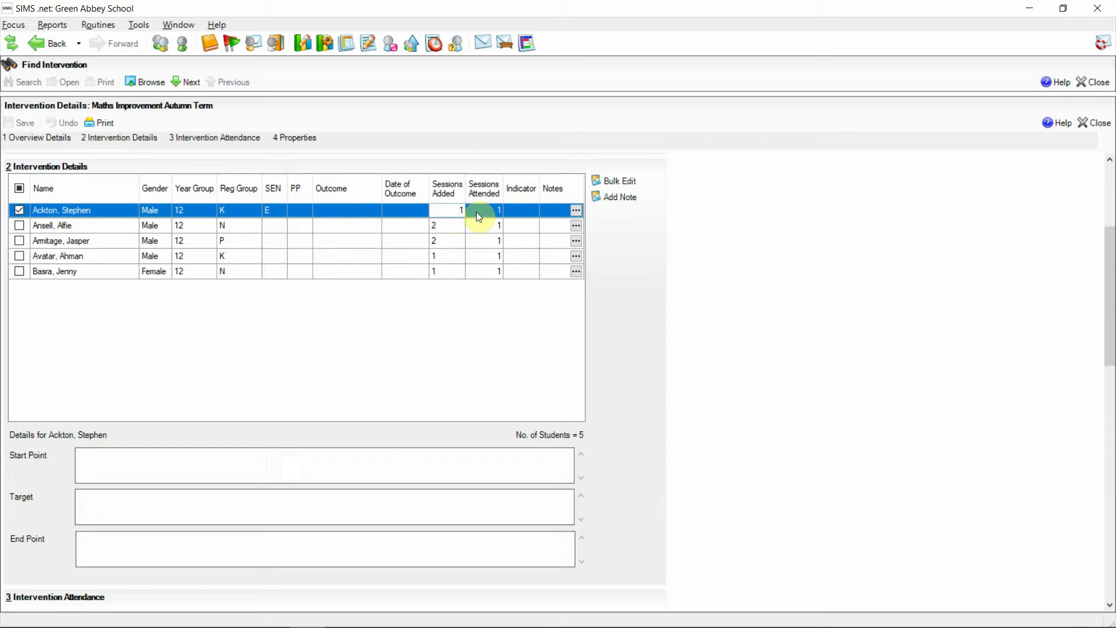
left_click(465, 226)
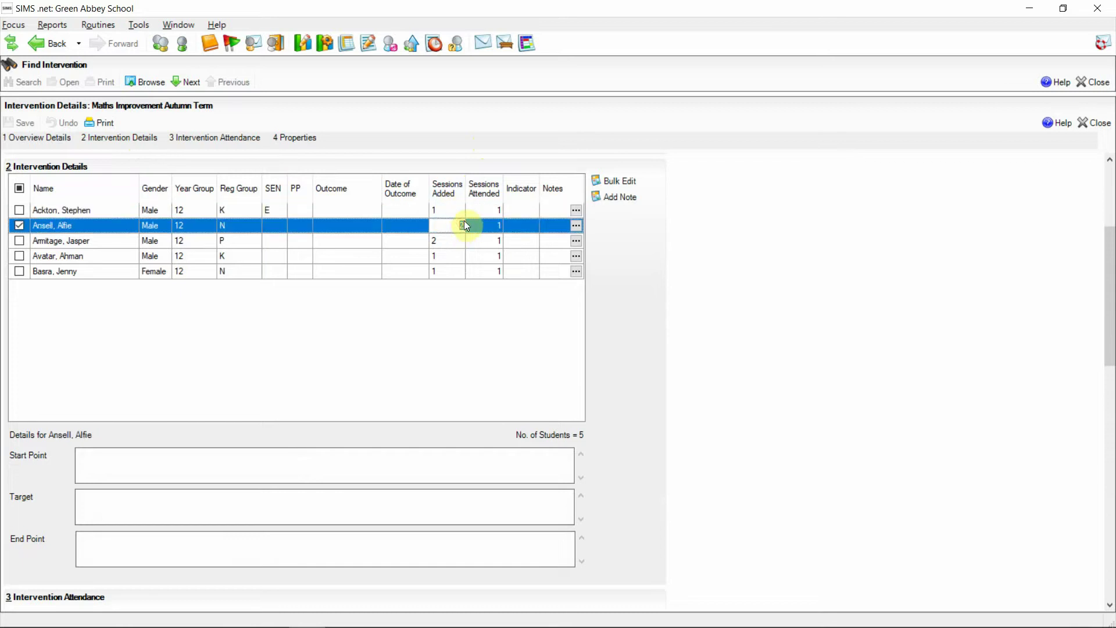
left_click(454, 240)
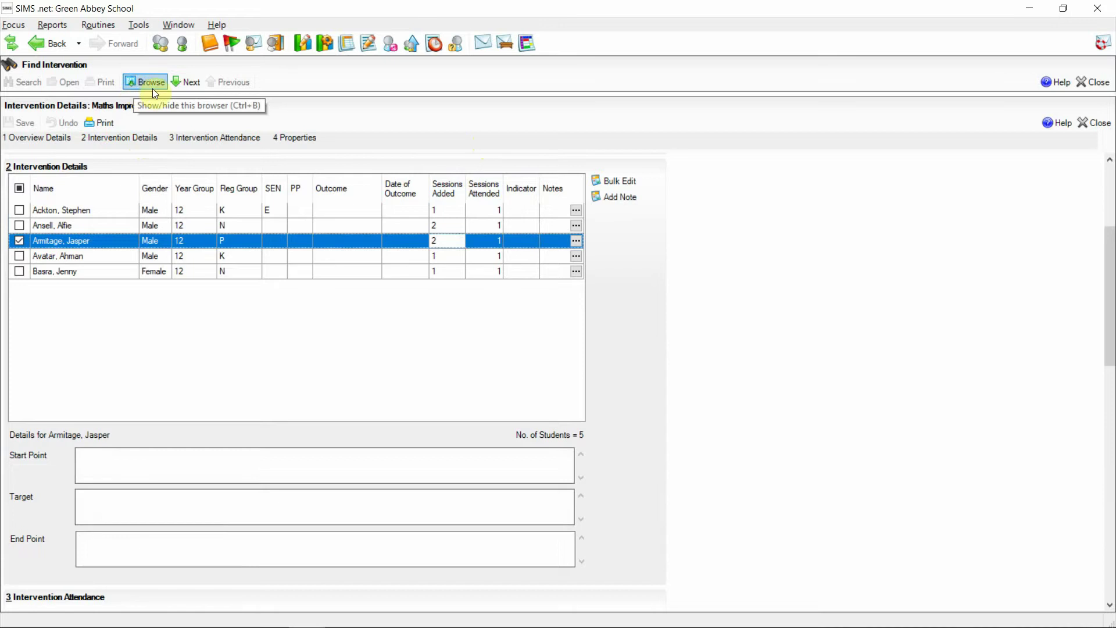
Step: Start a new report design with Student as the data area and the On roll population
left_click(54, 27)
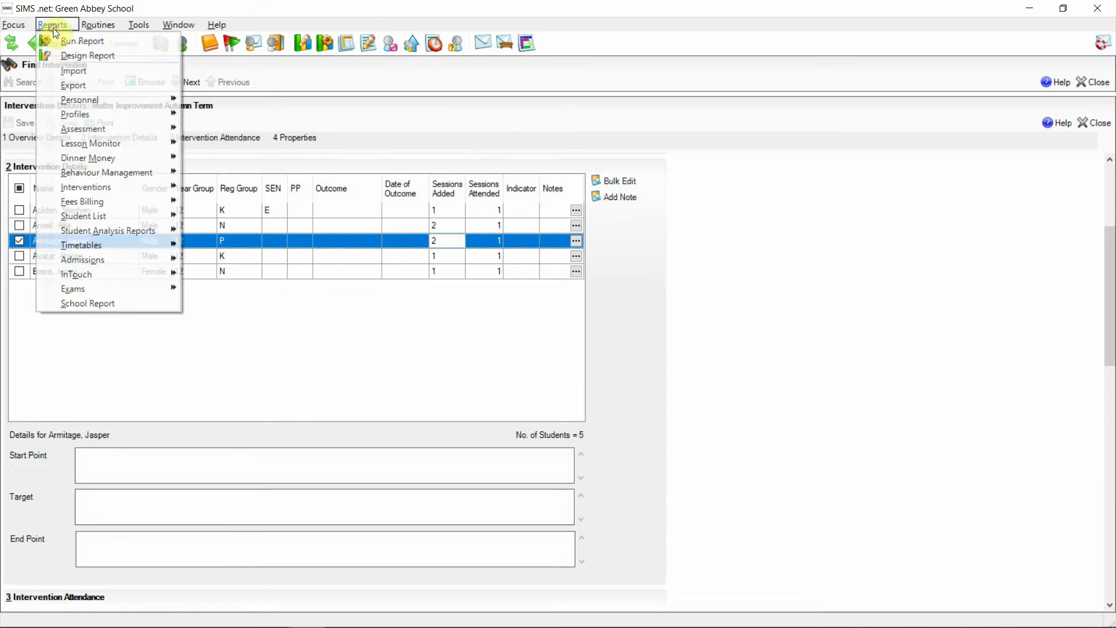
left_click(70, 55)
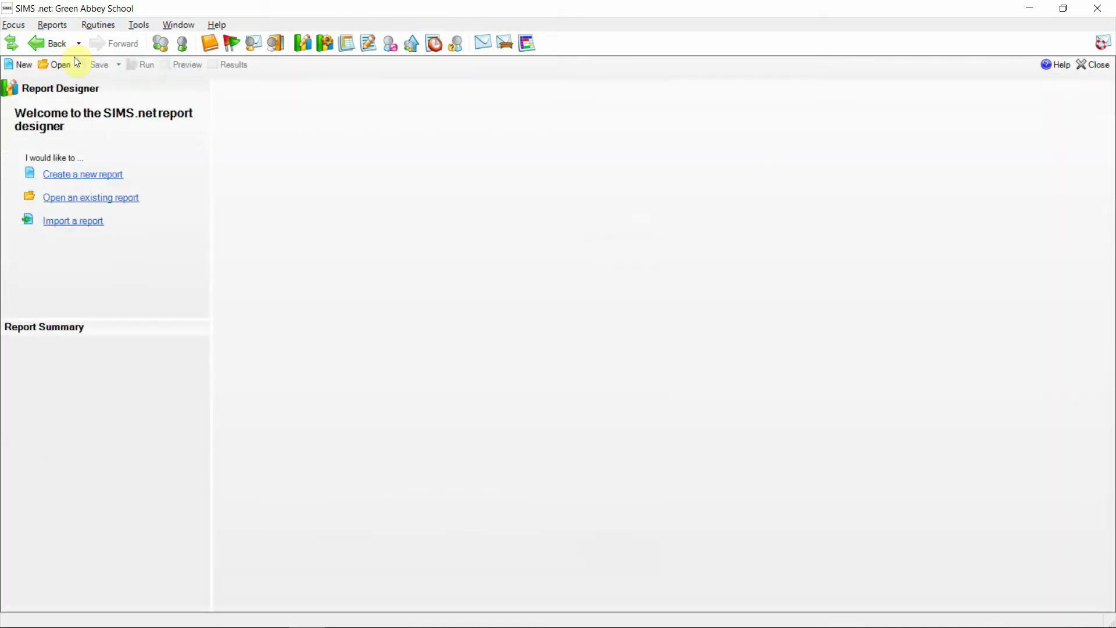
left_click(82, 174)
left_click(68, 154)
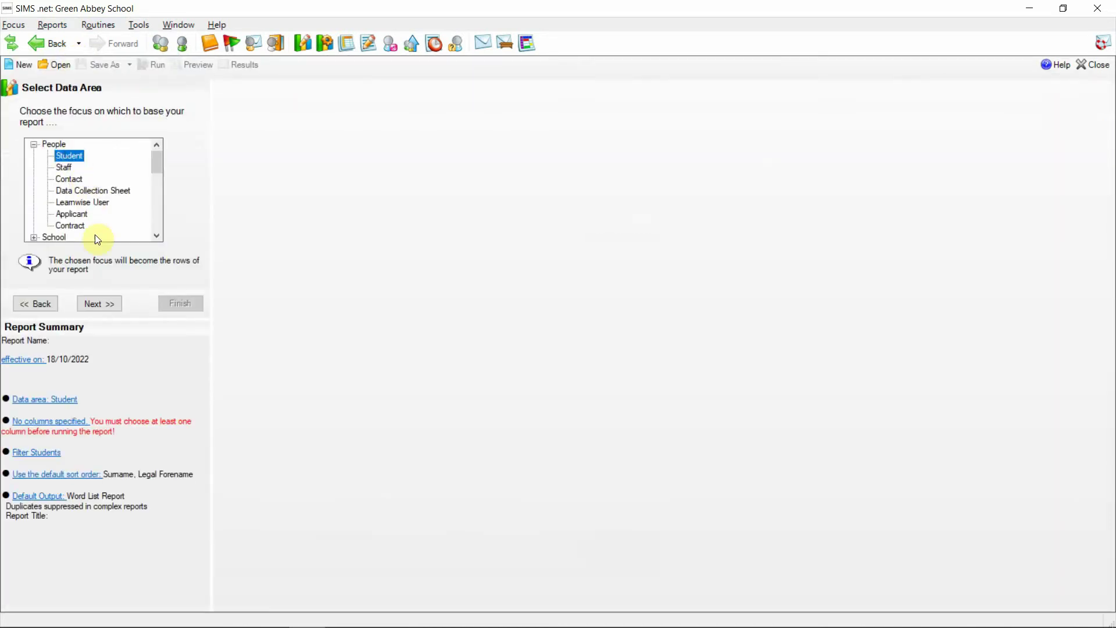
left_click(100, 309)
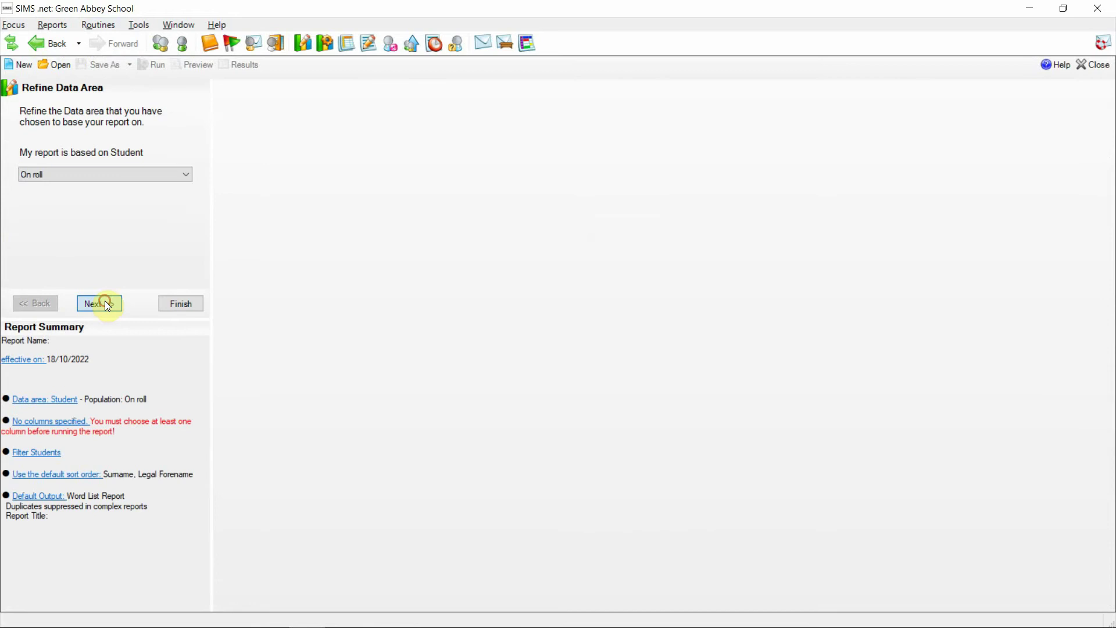
left_click(106, 303)
Step: Add Name & Reg plus the Intervention sub-report's Intervention Name and No. of Sessions Attended as report fields
double_click(281, 158)
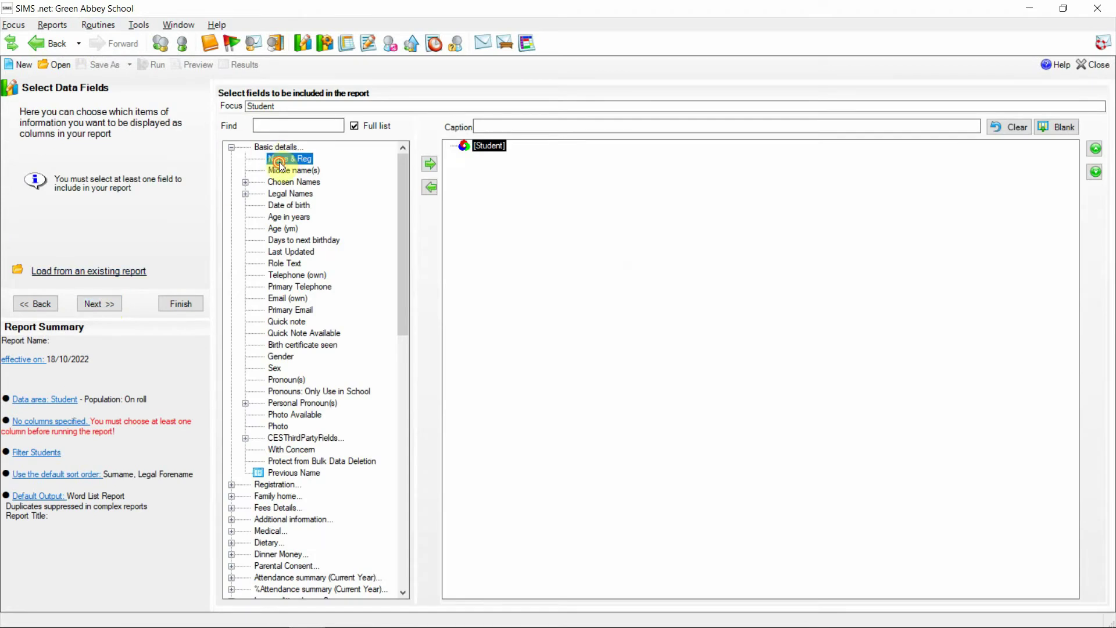
left_click(231, 146)
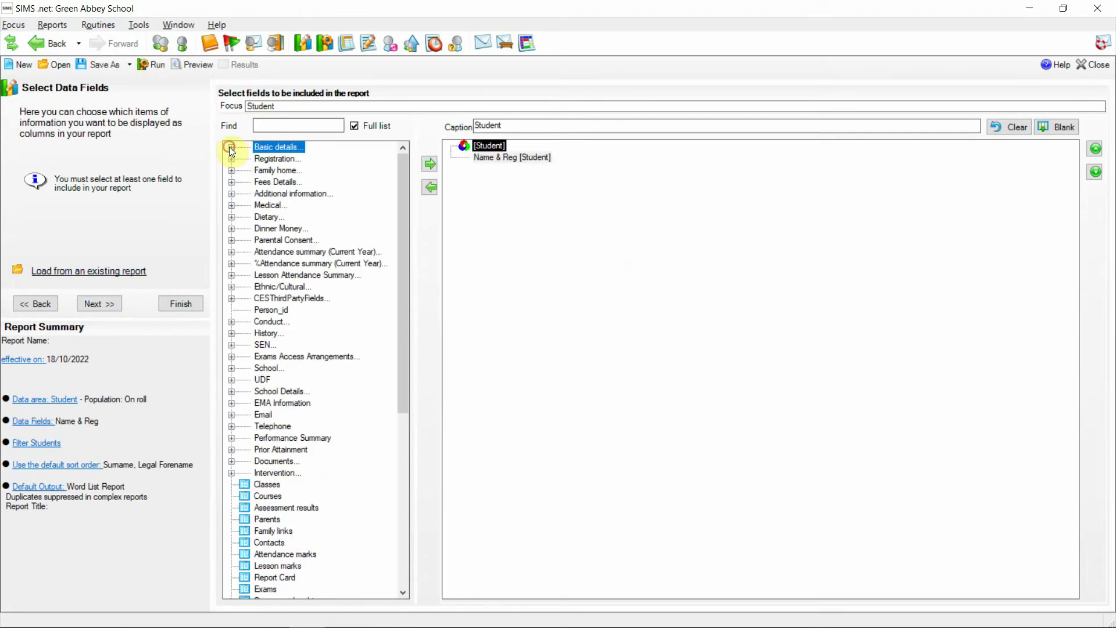
left_click(231, 473)
double_click(286, 484)
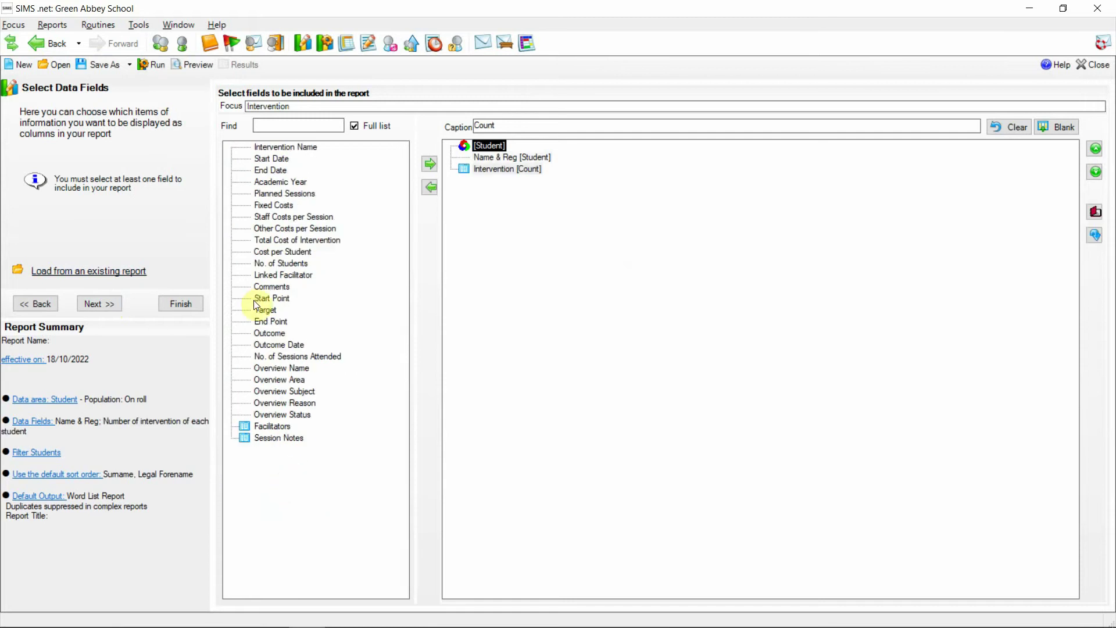
double_click(298, 147)
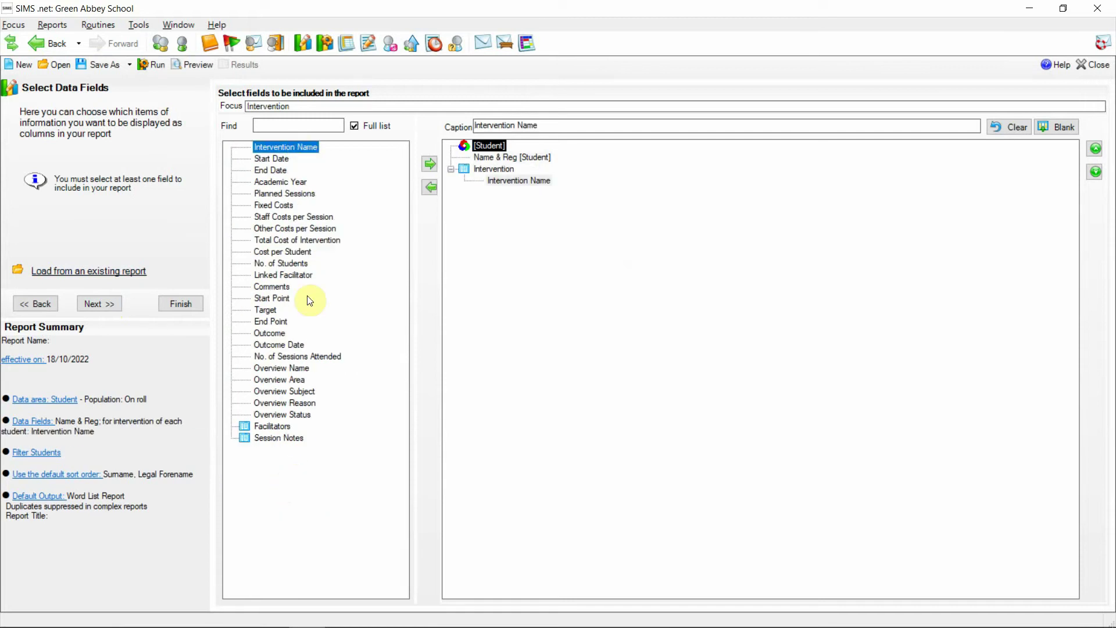
double_click(308, 356)
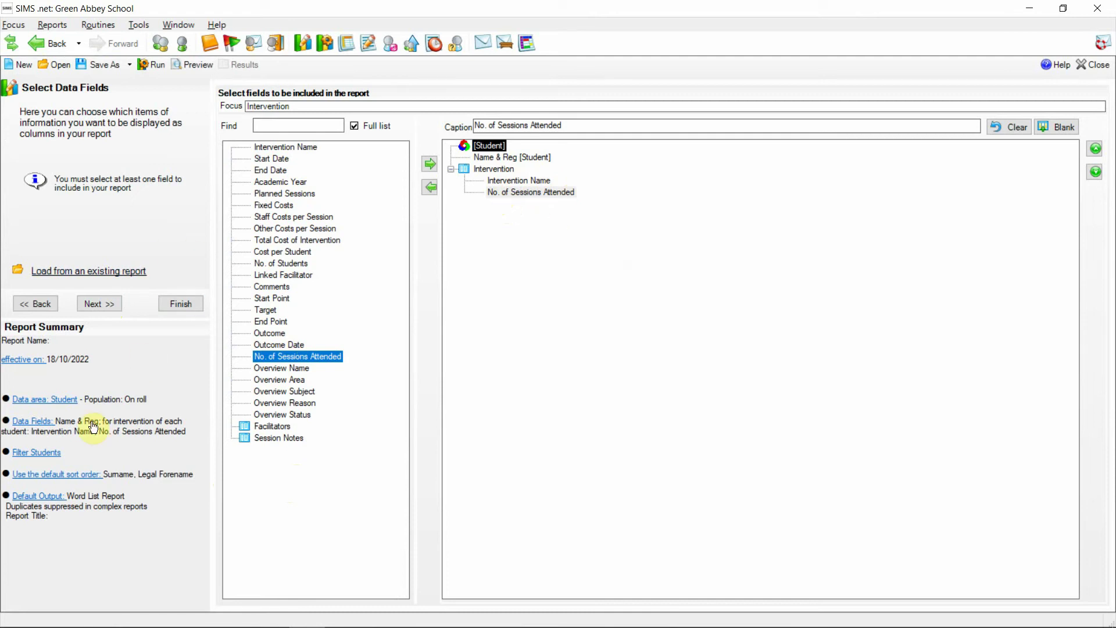
Step: Filter the report to students whose Year group is one of Year 7, and preview the results
left_click(27, 453)
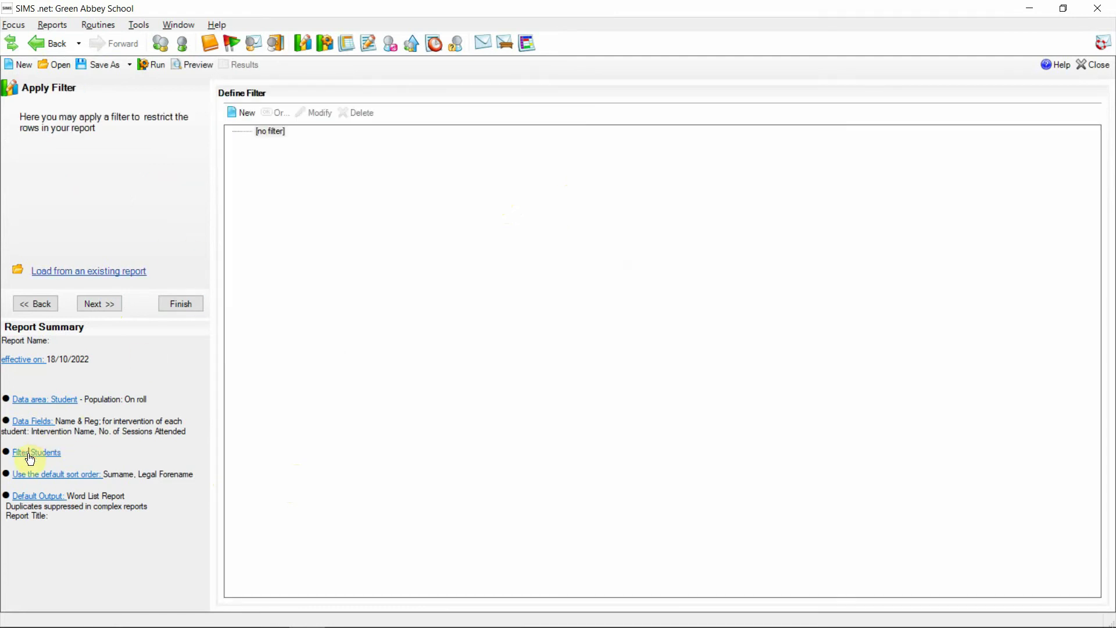
left_click(240, 113)
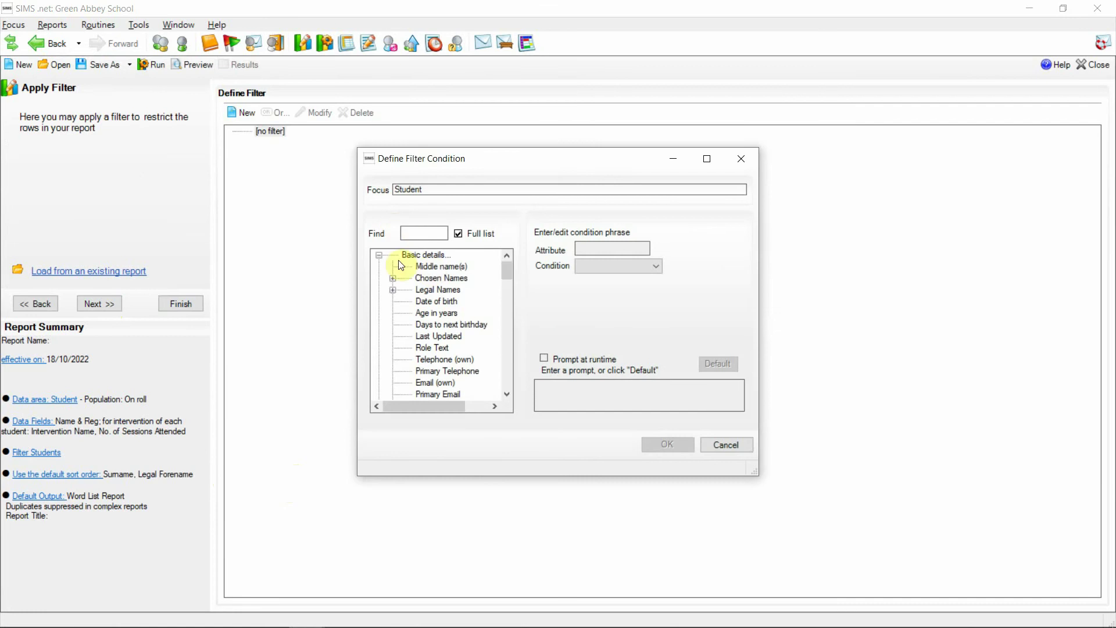
left_click(378, 255)
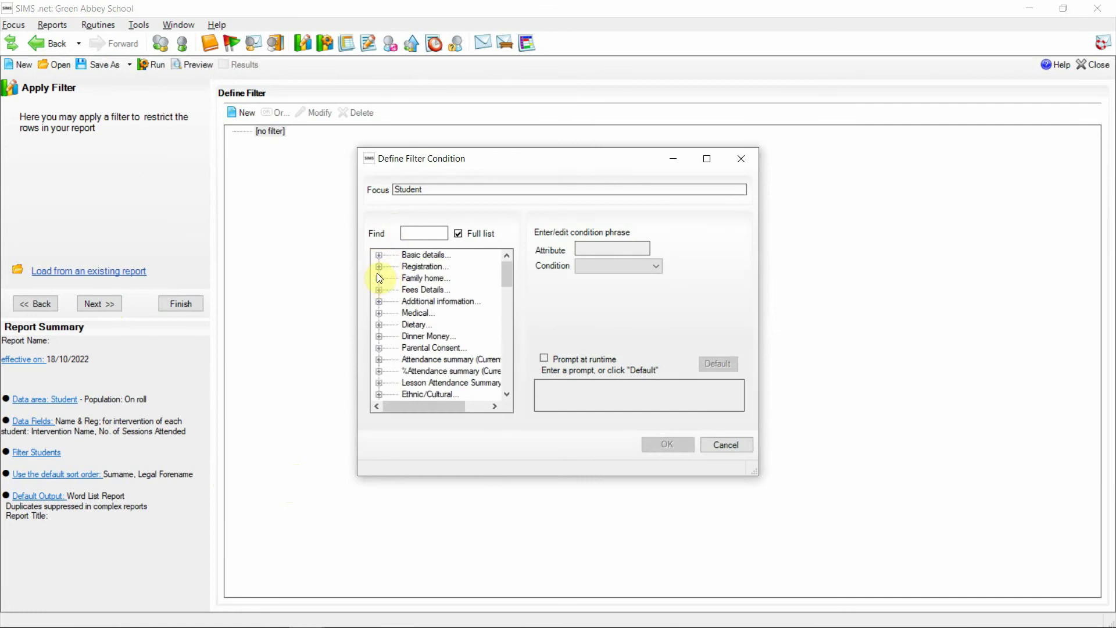
left_click(378, 267)
left_click(444, 395)
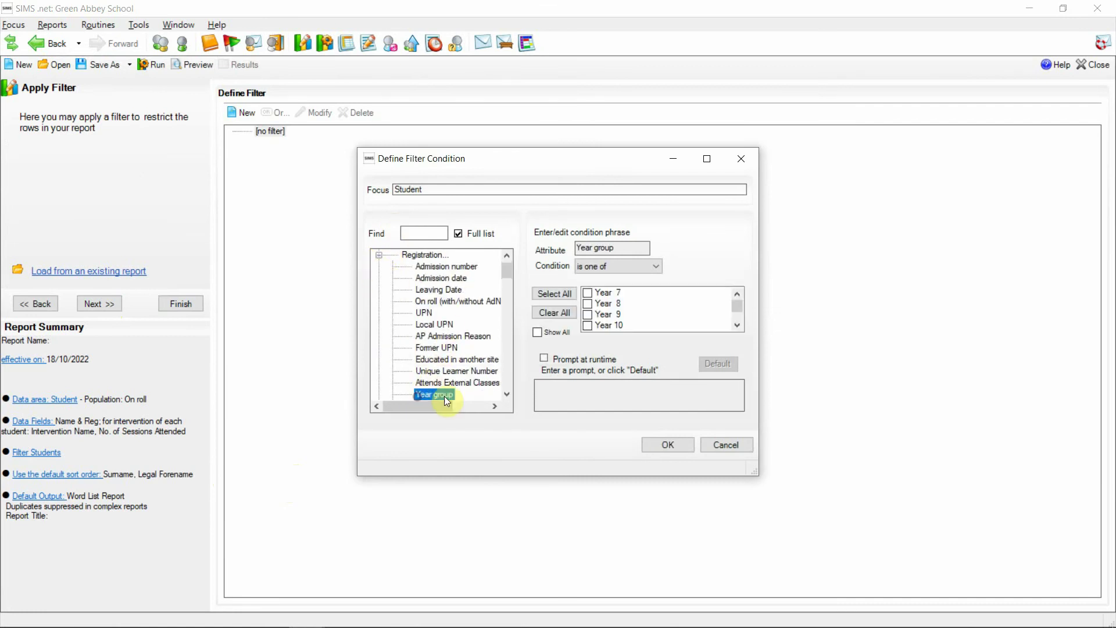
left_click(588, 293)
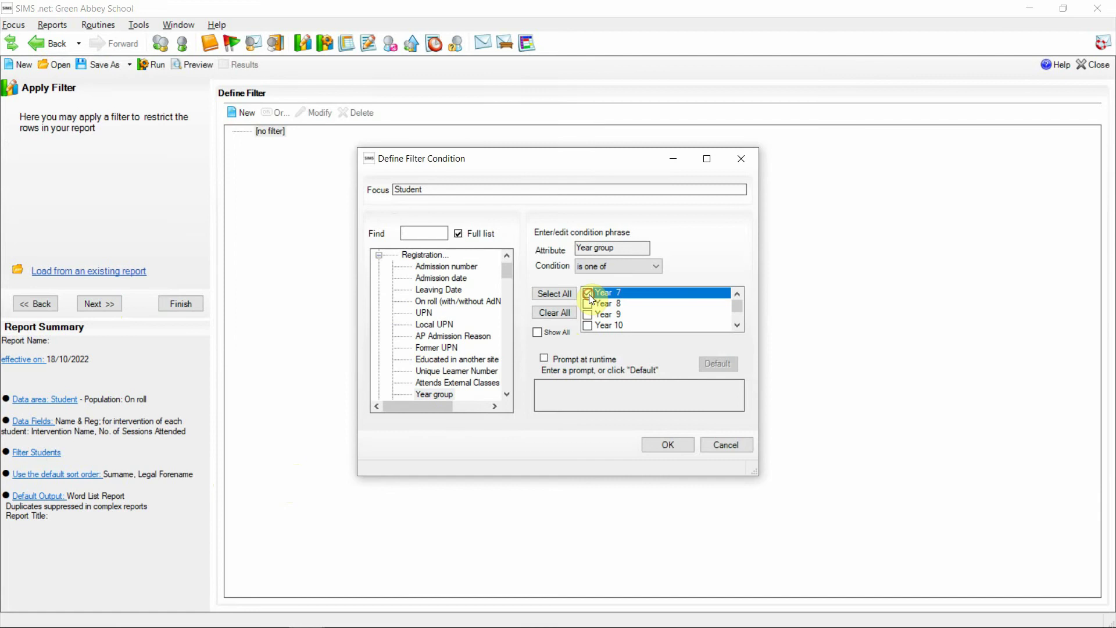
left_click(663, 446)
left_click(192, 64)
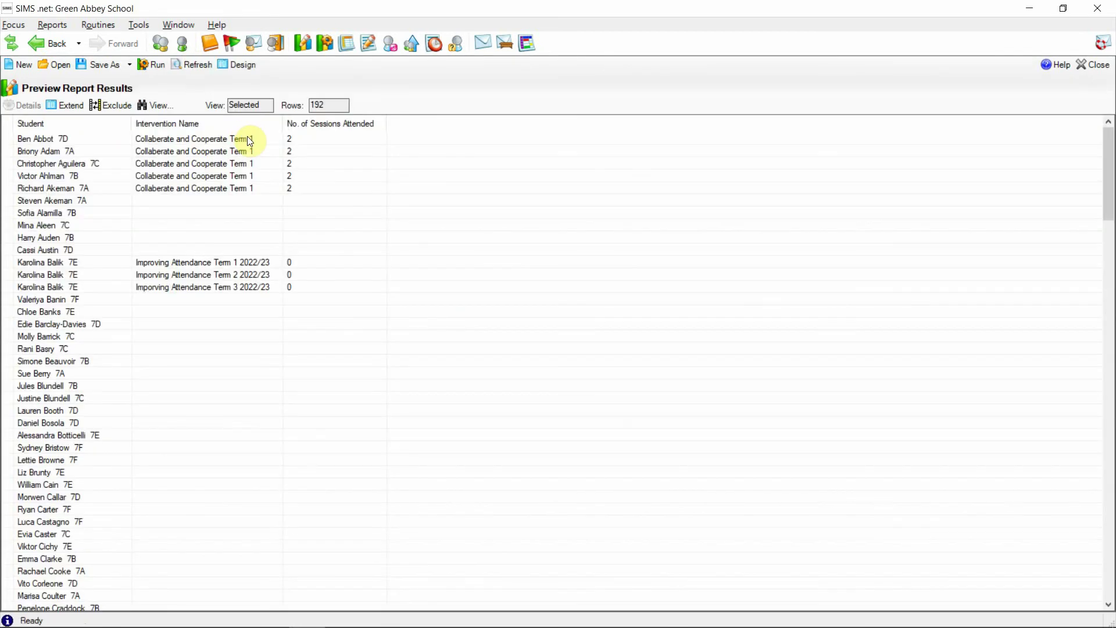